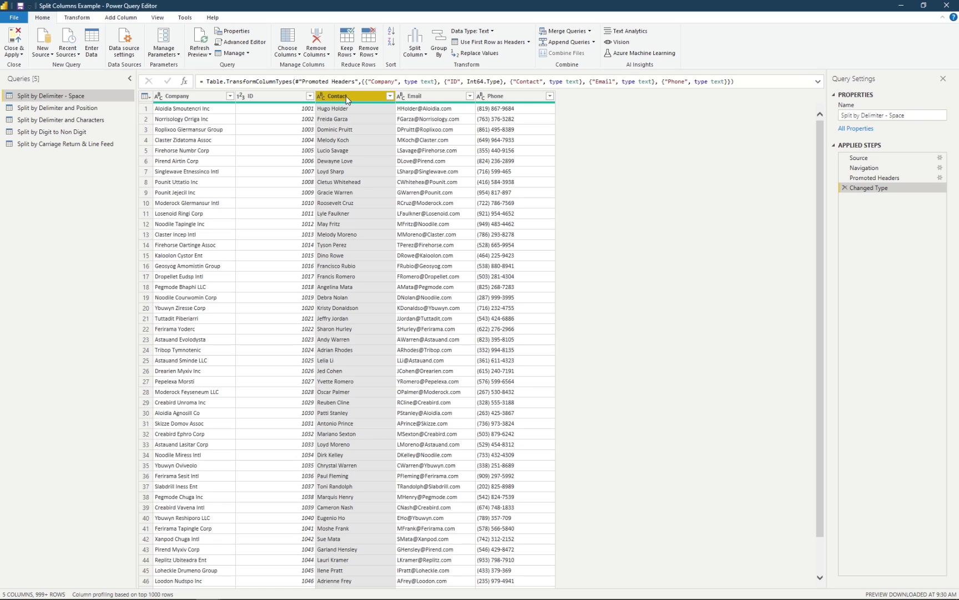
- Split the Contact column by the space delimiter at each occurrence
{"action": "right_click", "coordinate": [346, 98]}
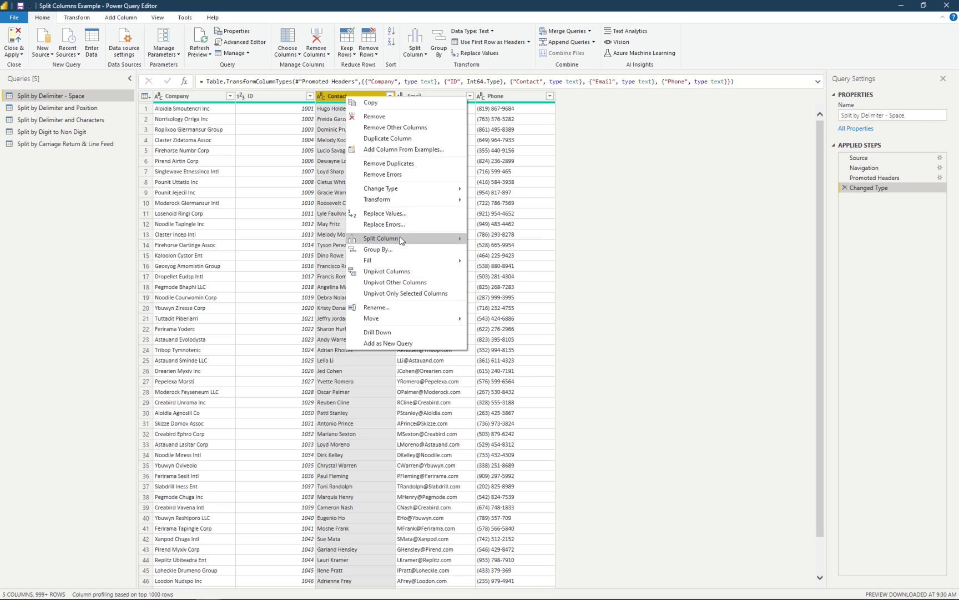
{"action": "mouse_move", "coordinate": [401, 239]}
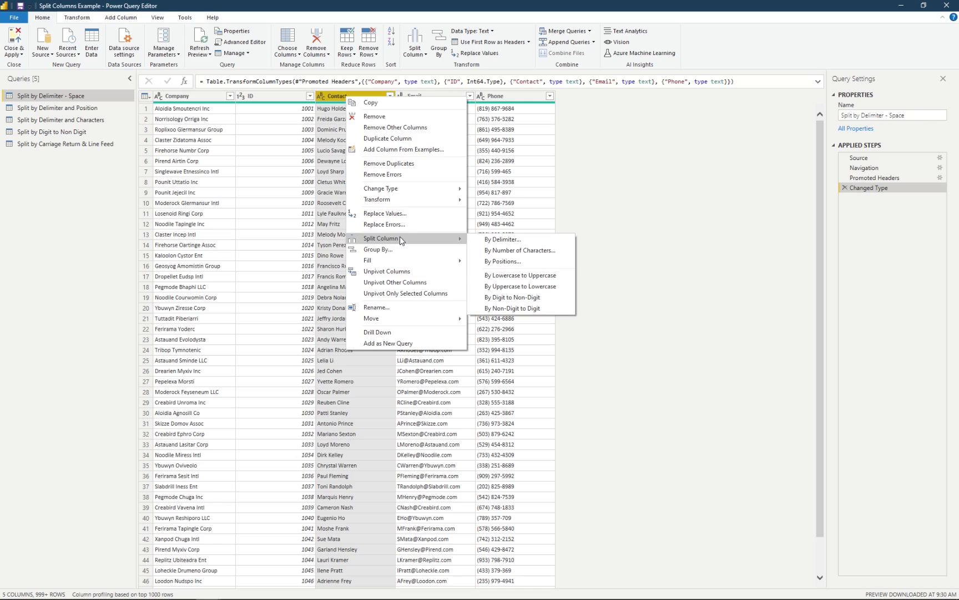
{"action": "left_click", "coordinate": [502, 242]}
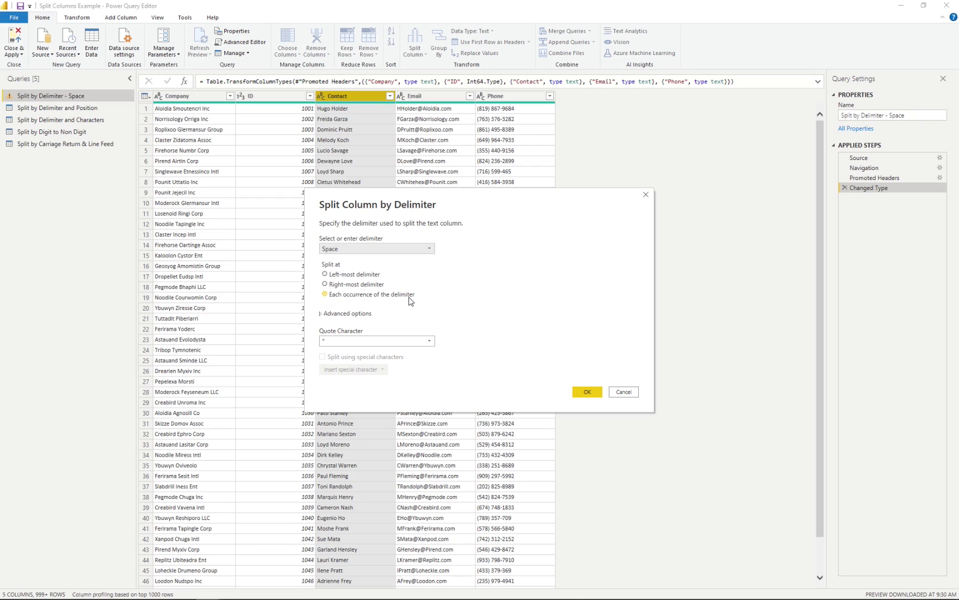
{"action": "left_click", "coordinate": [587, 392]}
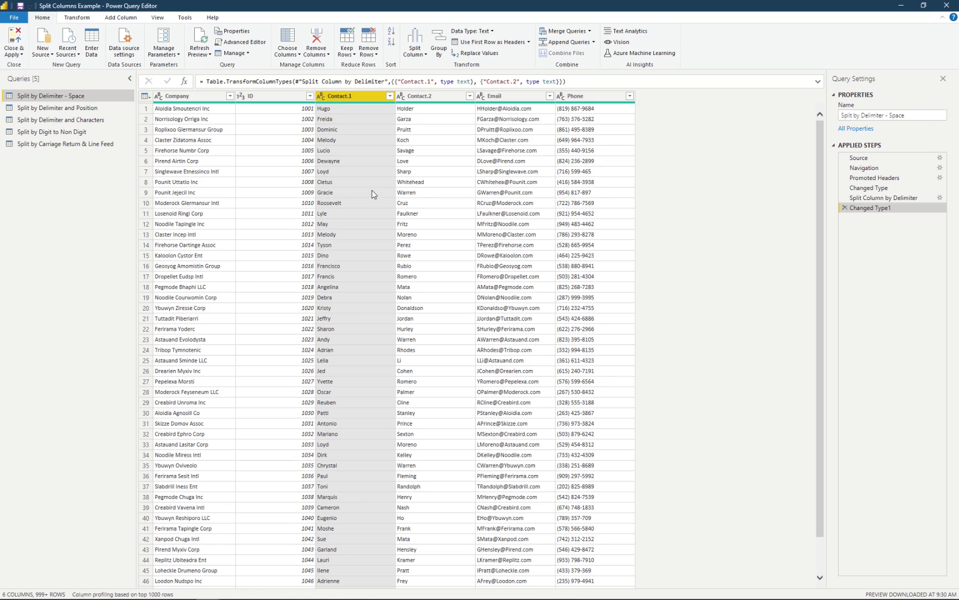
- Rename the Contact.1 column as First Name and the Contact.2 column as Last Name
{"action": "double_click", "coordinate": [345, 96]}
{"action": "type", "text": "First Name"}
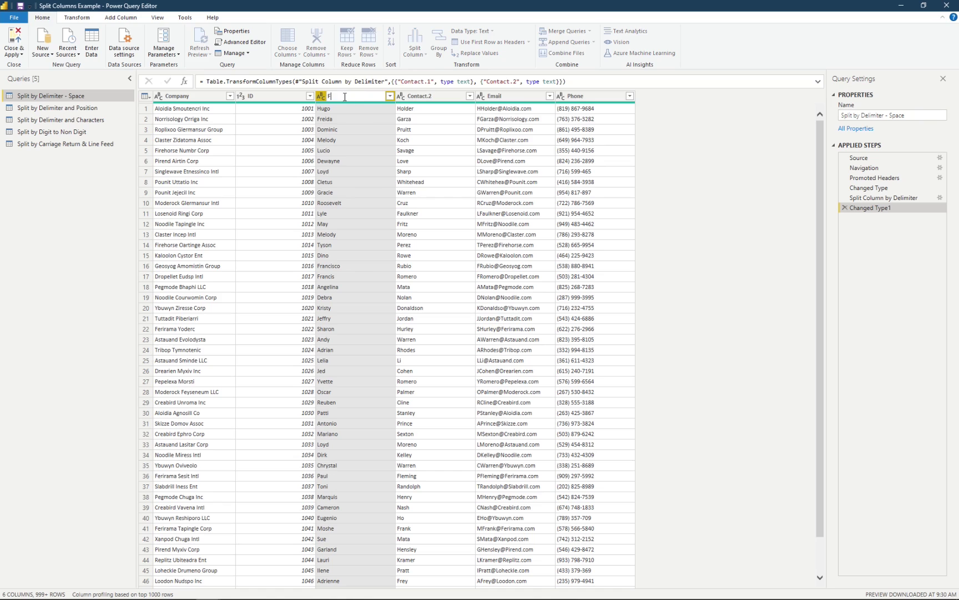
{"action": "double_click", "coordinate": [431, 96]}
{"action": "type", "text": "Last"}
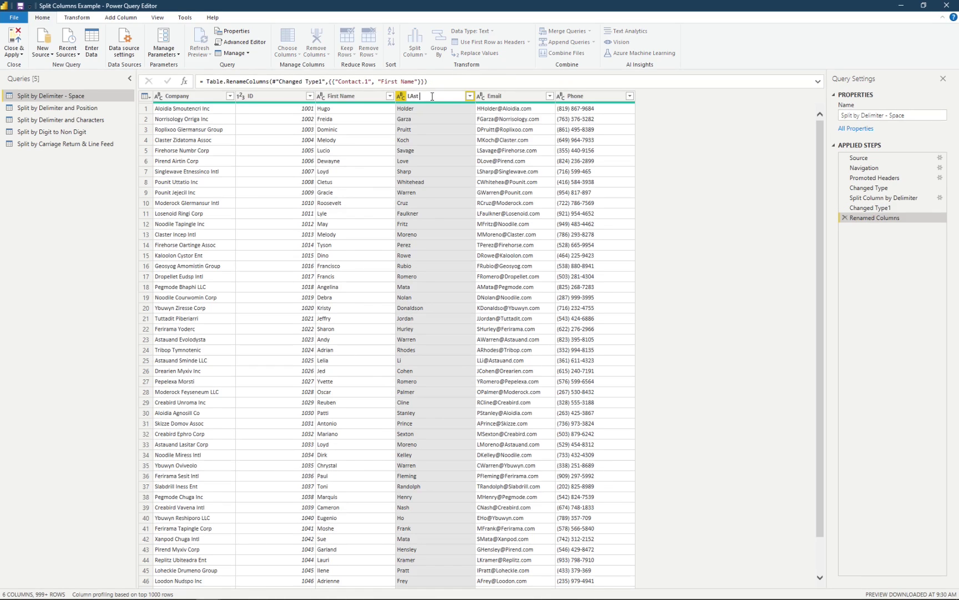
{"action": "type", "text": " Name"}
{"action": "key", "text": "Return"}
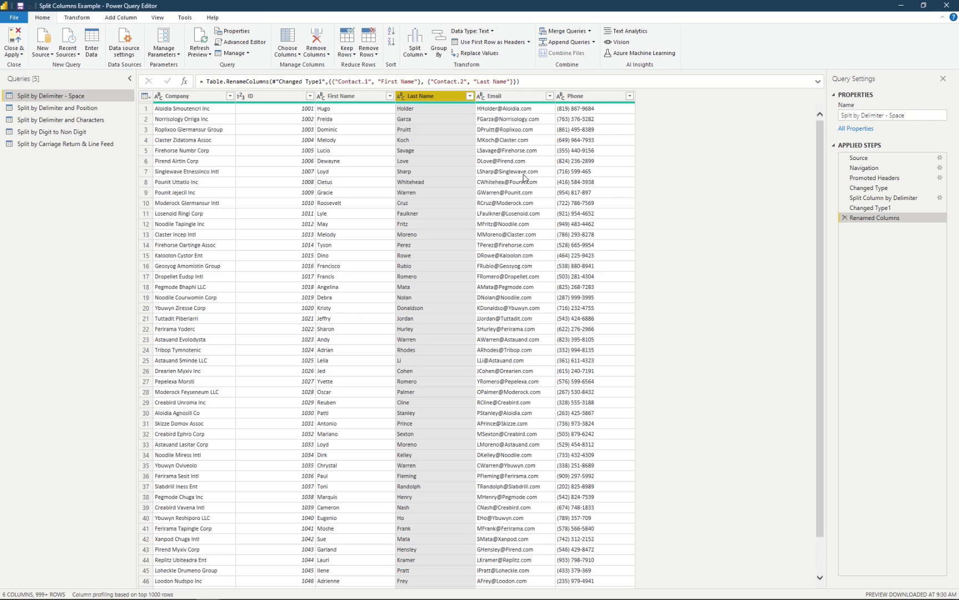
- In the Split by Delimiter and Position query, split the City column by comma at each occurrence of the delimiter
{"action": "left_click", "coordinate": [78, 110]}
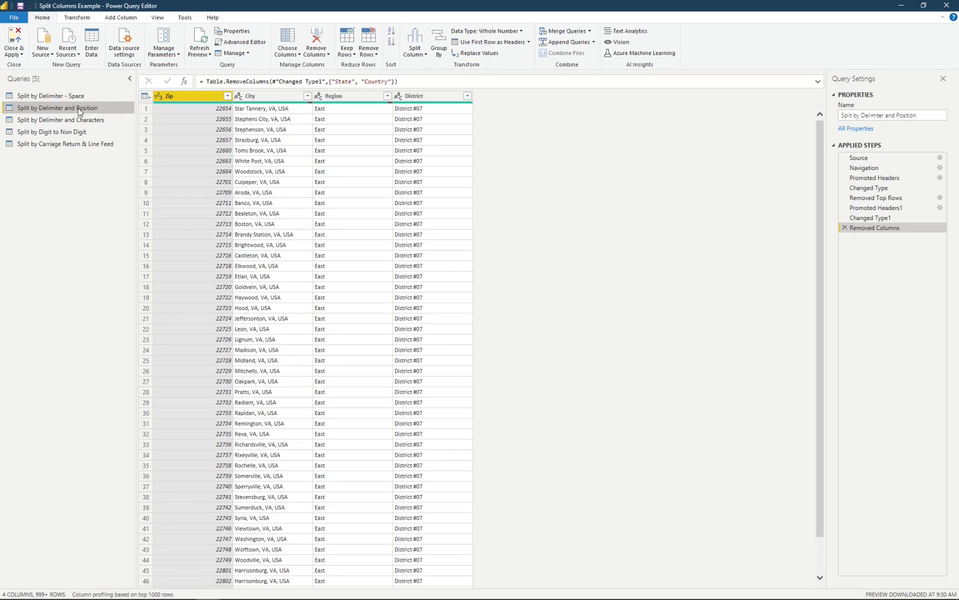
{"action": "left_click", "coordinate": [262, 96]}
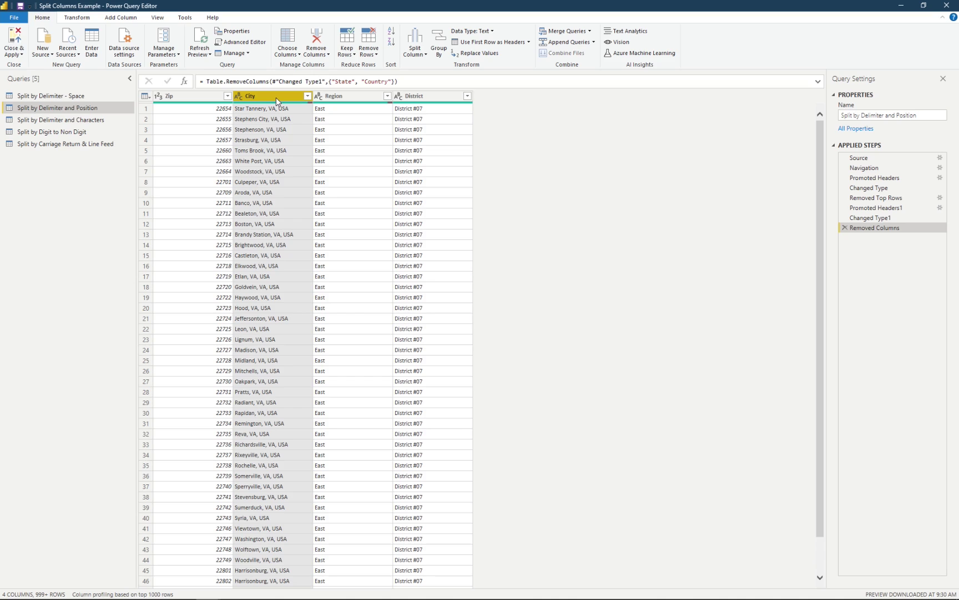
{"action": "right_click", "coordinate": [276, 100]}
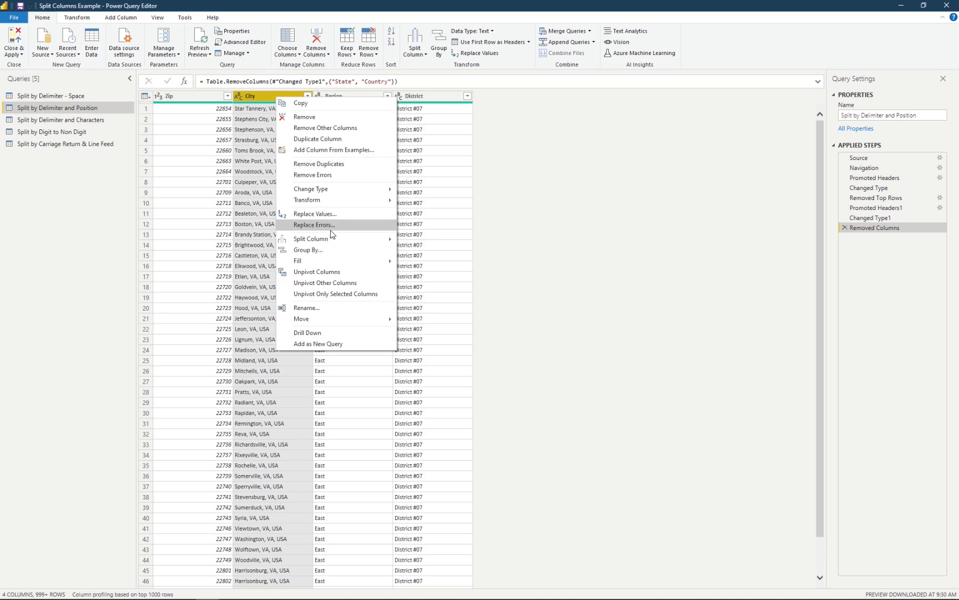
{"action": "mouse_move", "coordinate": [340, 238]}
{"action": "left_click", "coordinate": [413, 239]}
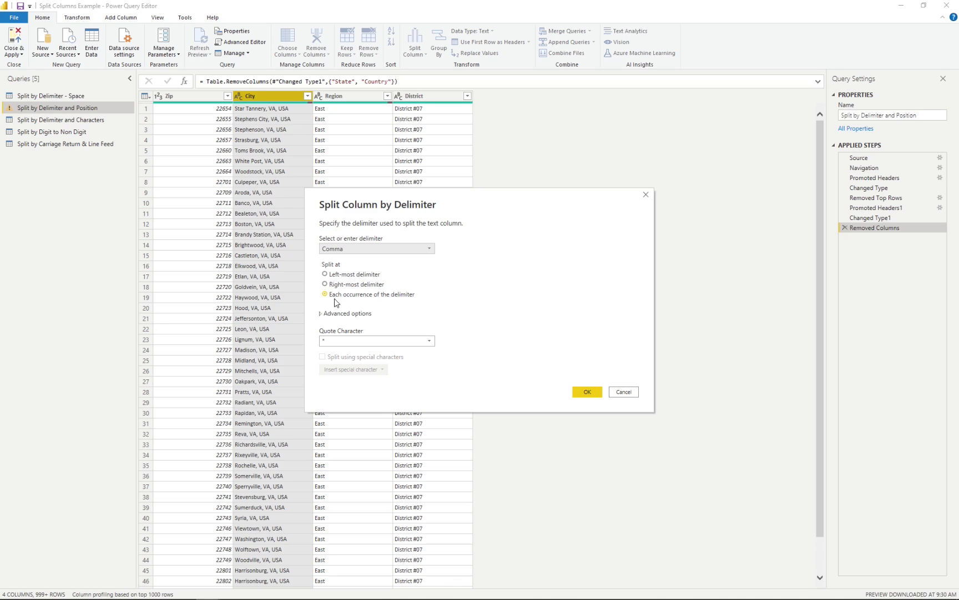
{"action": "left_click", "coordinate": [585, 392]}
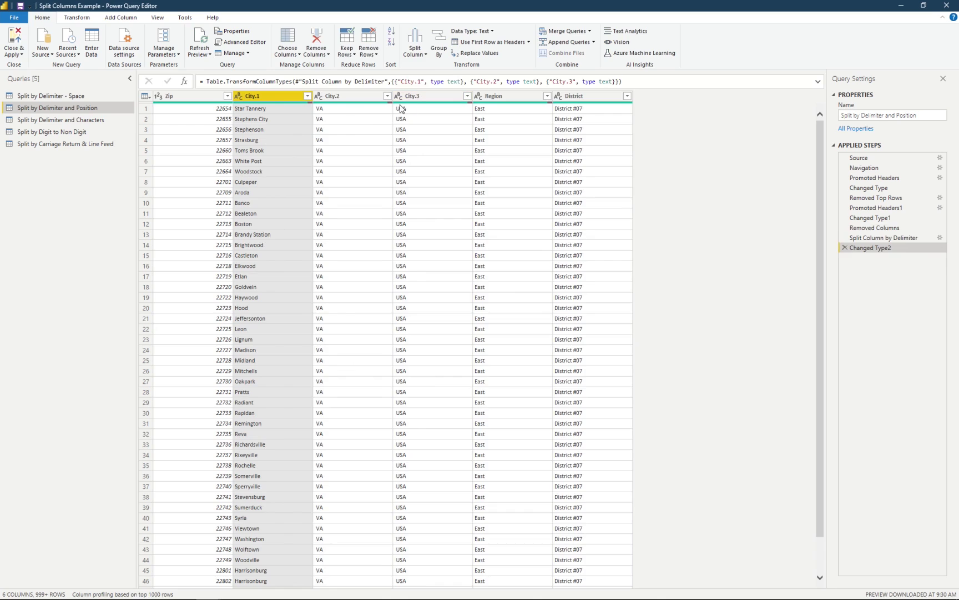
- Rename the City.1, City.2 and City.3 columns as City, ST and Country
{"action": "double_click", "coordinate": [259, 96]}
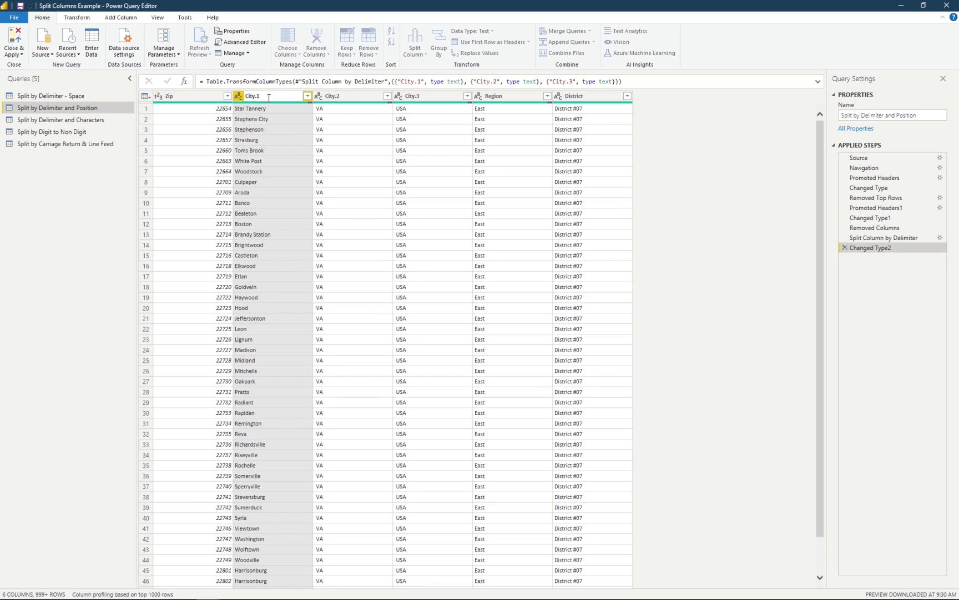
{"action": "key", "text": "BackSpace"}
{"action": "key", "text": "BackSpace"}
{"action": "double_click", "coordinate": [352, 98]}
{"action": "type", "text": "ST"}
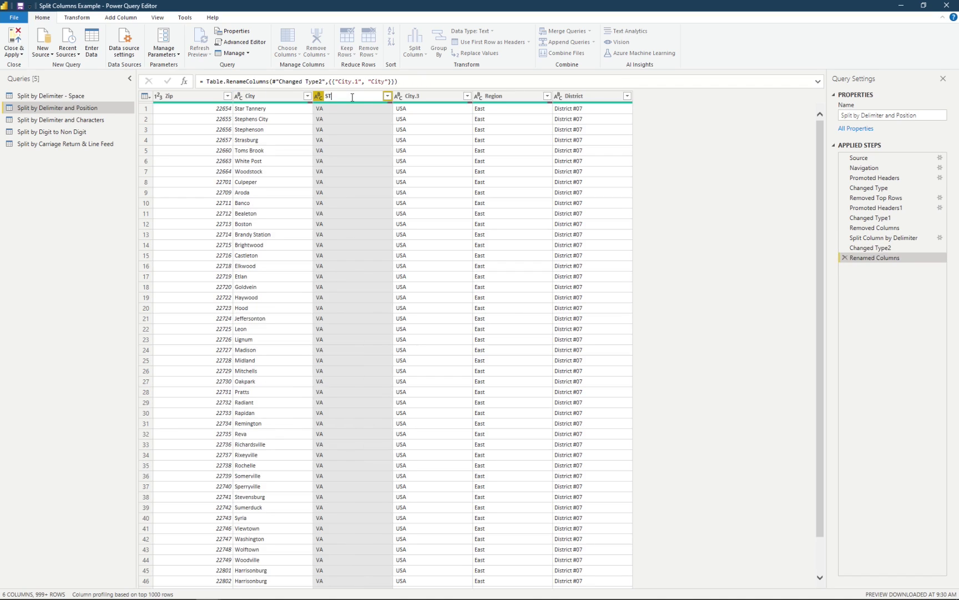
{"action": "double_click", "coordinate": [428, 97]}
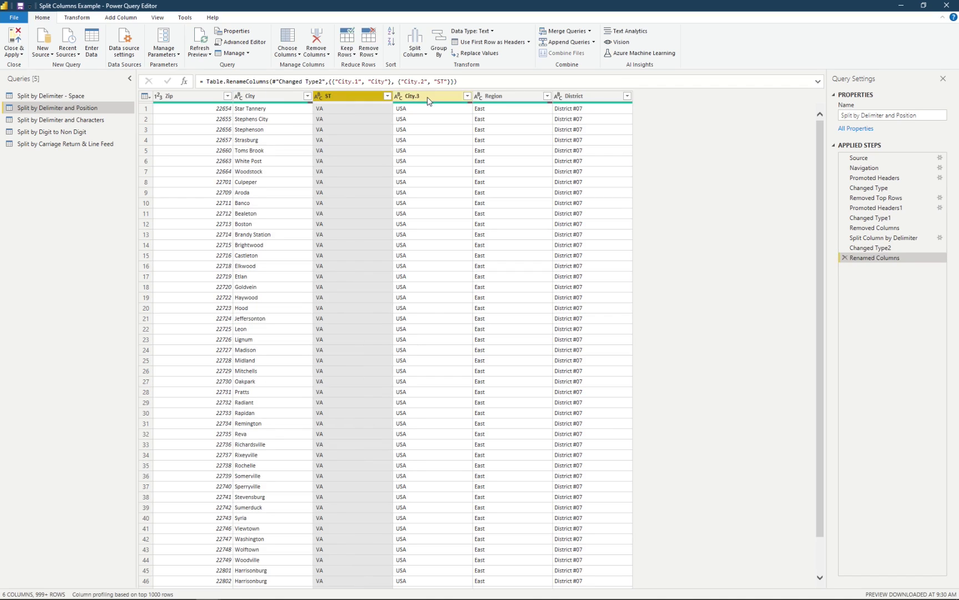
{"action": "type", "text": "Country"}
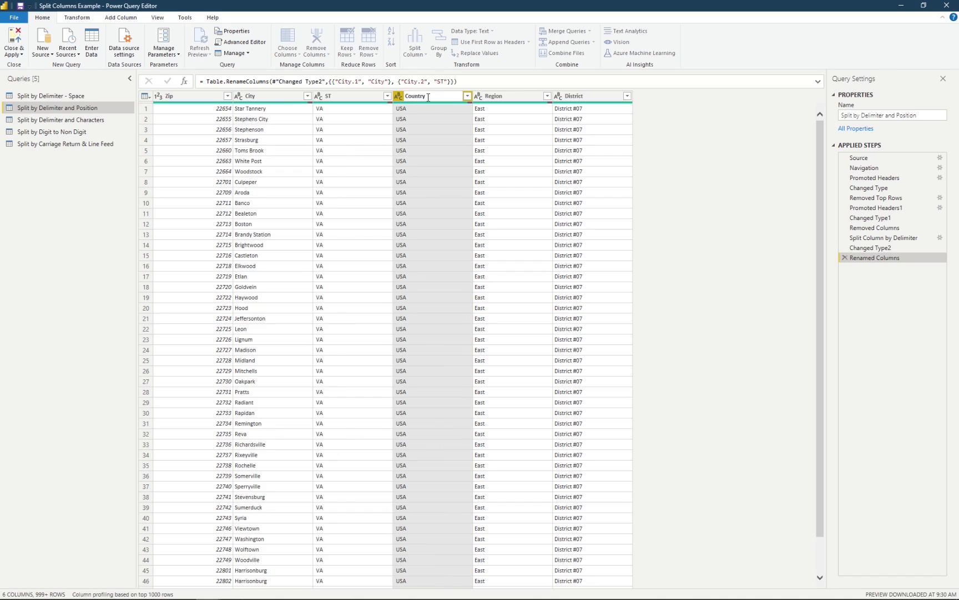
{"action": "key", "text": "Return"}
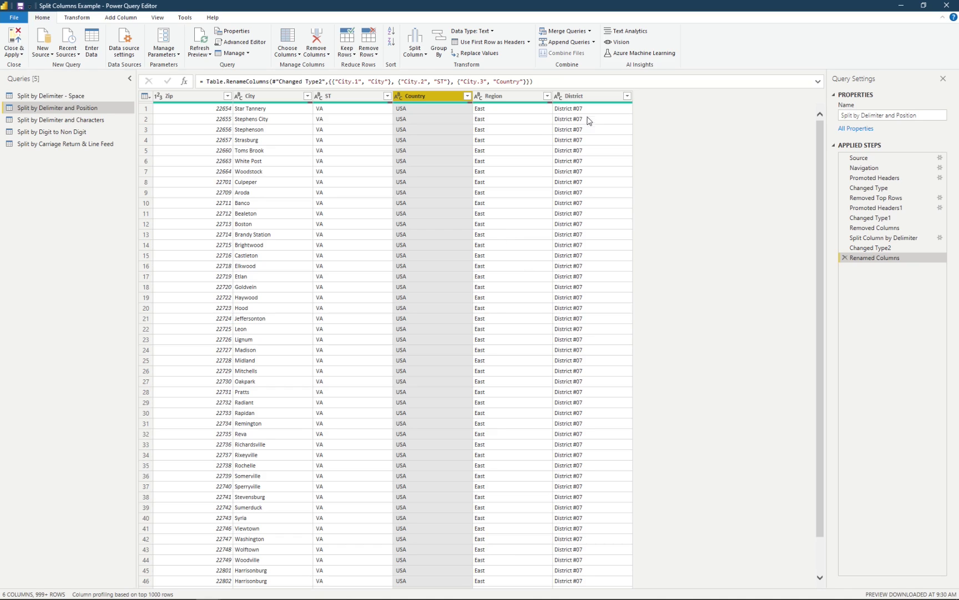
- Split the District column by positions 0, 10 to separate the district number from its text prefix
{"action": "left_click", "coordinate": [583, 97]}
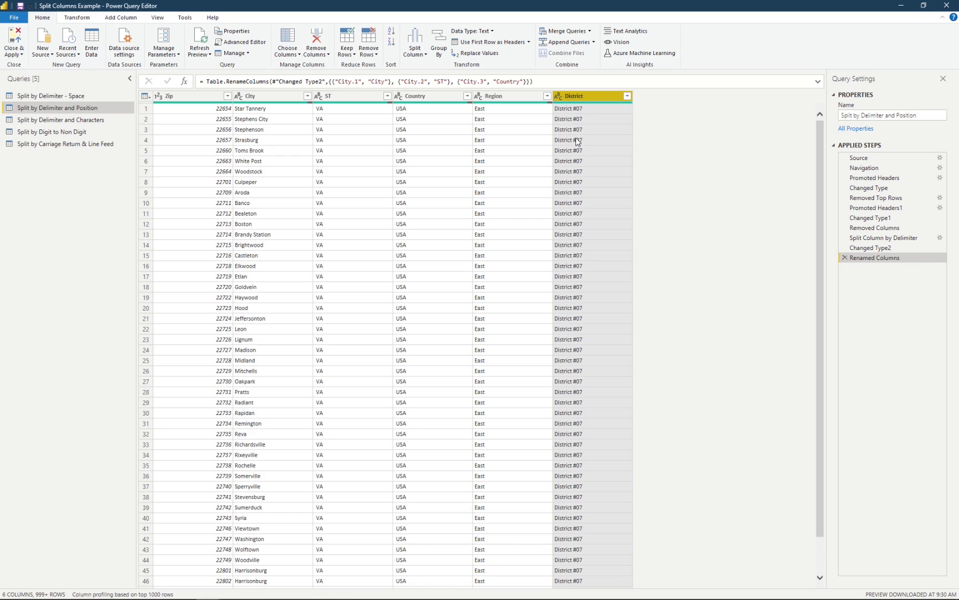
{"action": "right_click", "coordinate": [592, 100]}
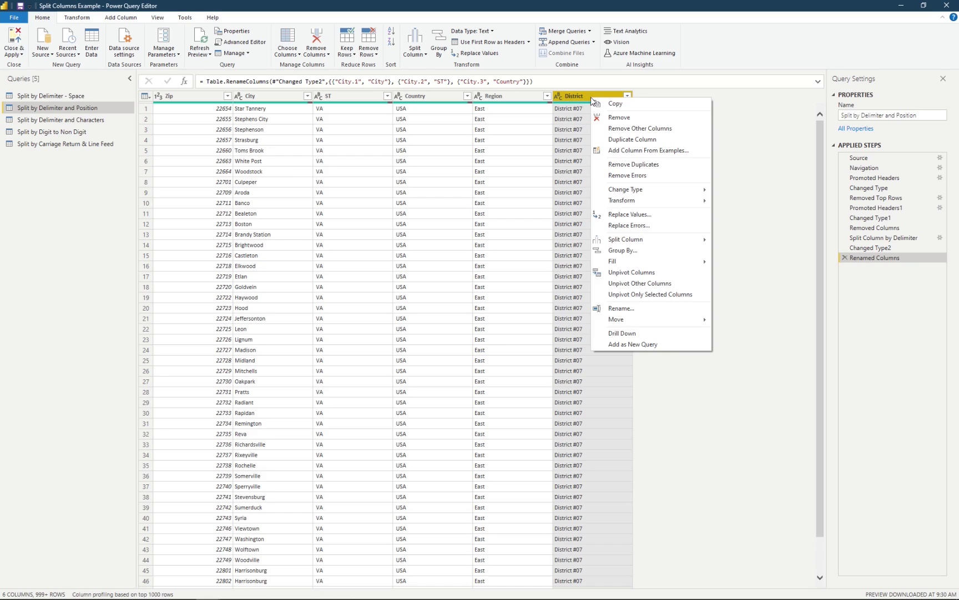
{"action": "mouse_move", "coordinate": [652, 238]}
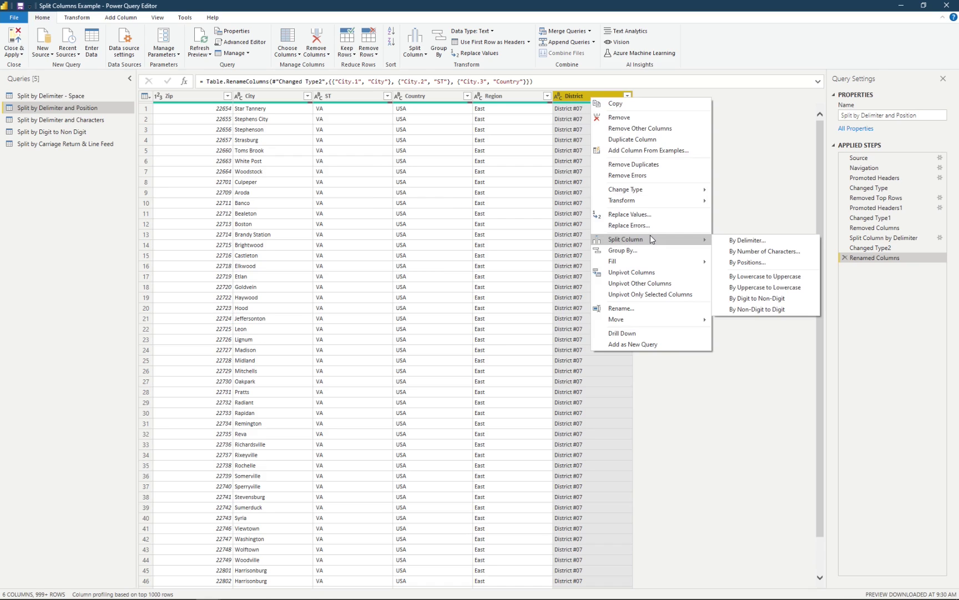
{"action": "left_click", "coordinate": [765, 264]}
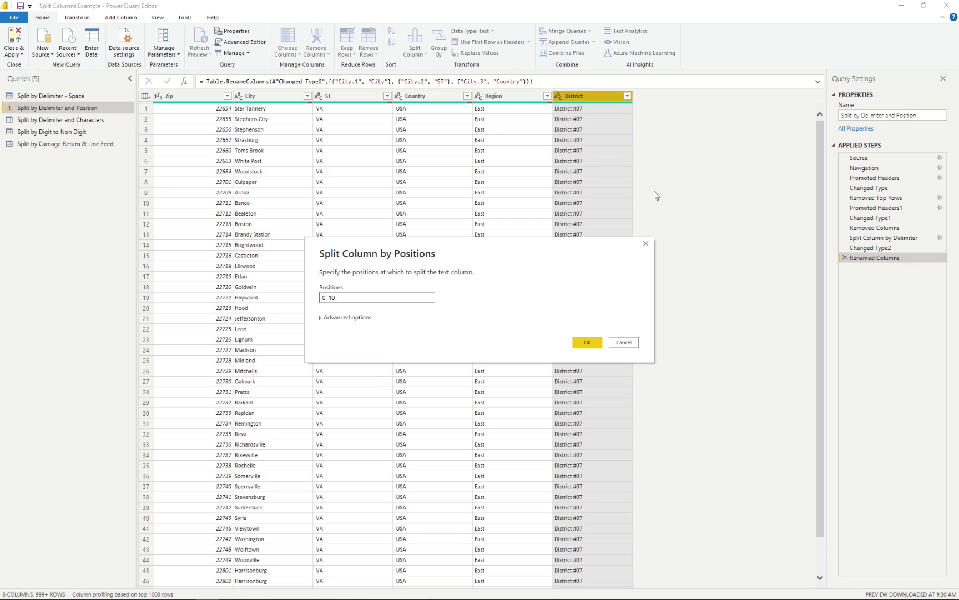
{"action": "left_click", "coordinate": [590, 343]}
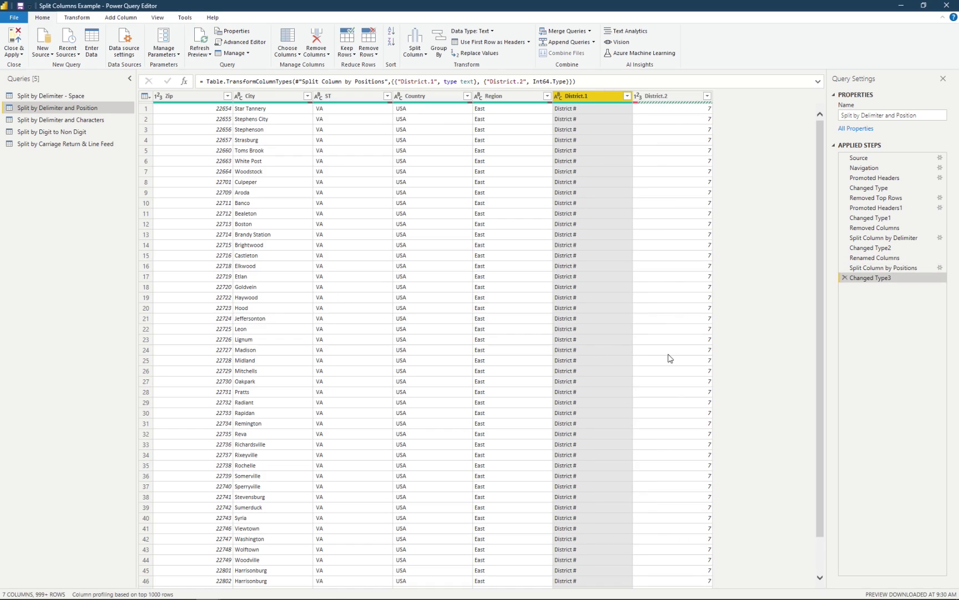
- Check the split district values further down the table and remove the District.1 column
{"action": "scroll", "coordinate": [703, 217], "scroll_direction": "down", "scroll_amount": 6}
{"action": "scroll", "coordinate": [703, 224], "scroll_direction": "down", "scroll_amount": 17}
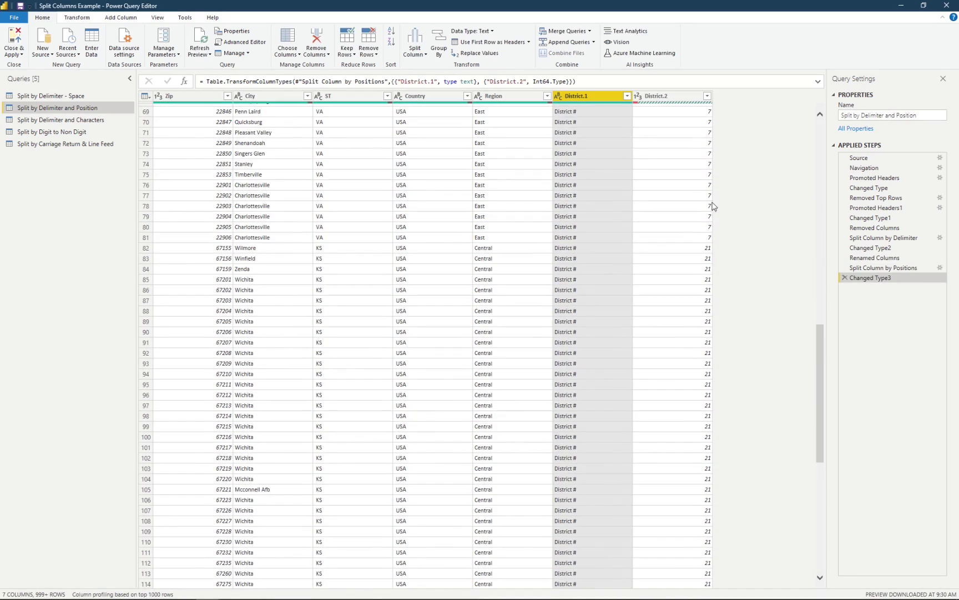
{"action": "scroll", "coordinate": [714, 206], "scroll_direction": "down", "scroll_amount": 9}
{"action": "scroll", "coordinate": [715, 183], "scroll_direction": "down", "scroll_amount": 17}
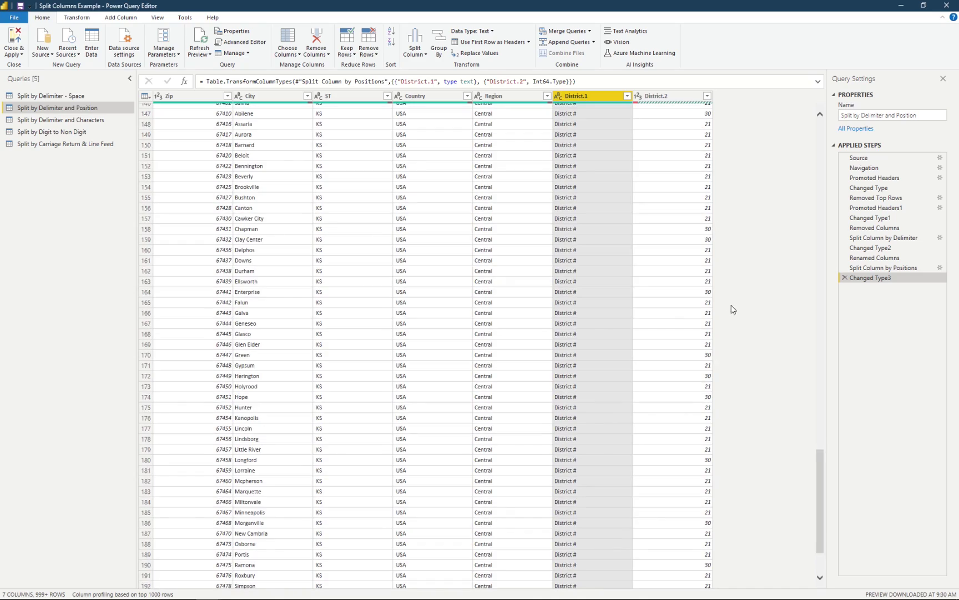
{"action": "scroll", "coordinate": [730, 307], "scroll_direction": "up", "scroll_amount": 20}
{"action": "scroll", "coordinate": [730, 284], "scroll_direction": "up", "scroll_amount": 20}
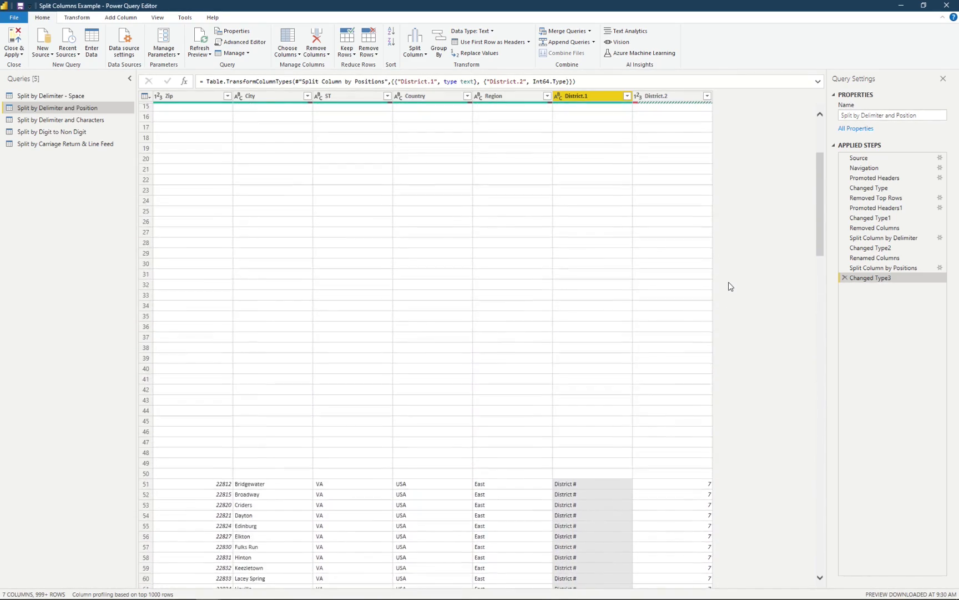
{"action": "right_click", "coordinate": [590, 95]}
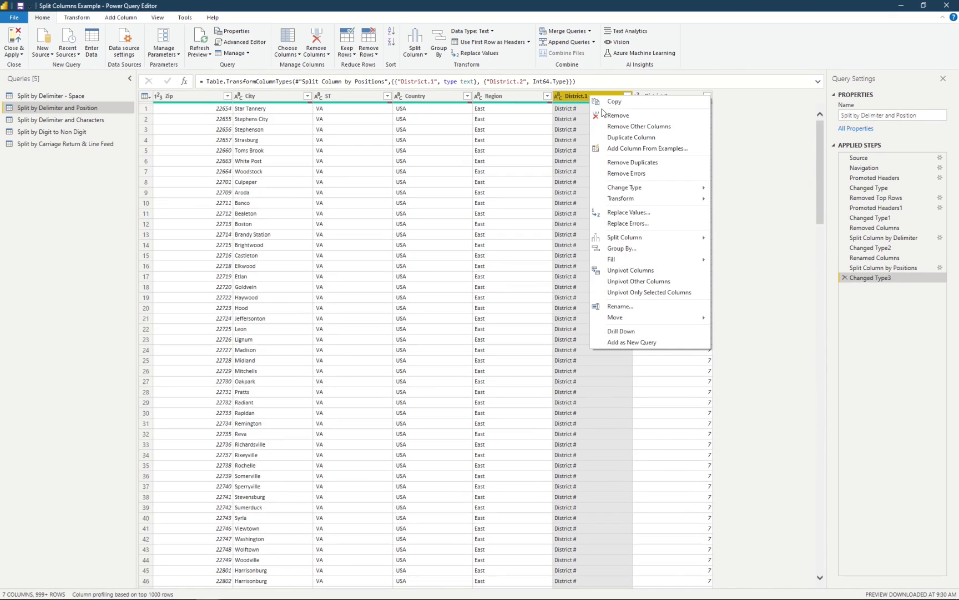
{"action": "left_click", "coordinate": [616, 114]}
- Rename the District.2 column as District
{"action": "double_click", "coordinate": [595, 95]}
{"action": "key", "text": "Return"}
{"action": "key", "text": "BackSpace"}
{"action": "key", "text": "BackSpace"}
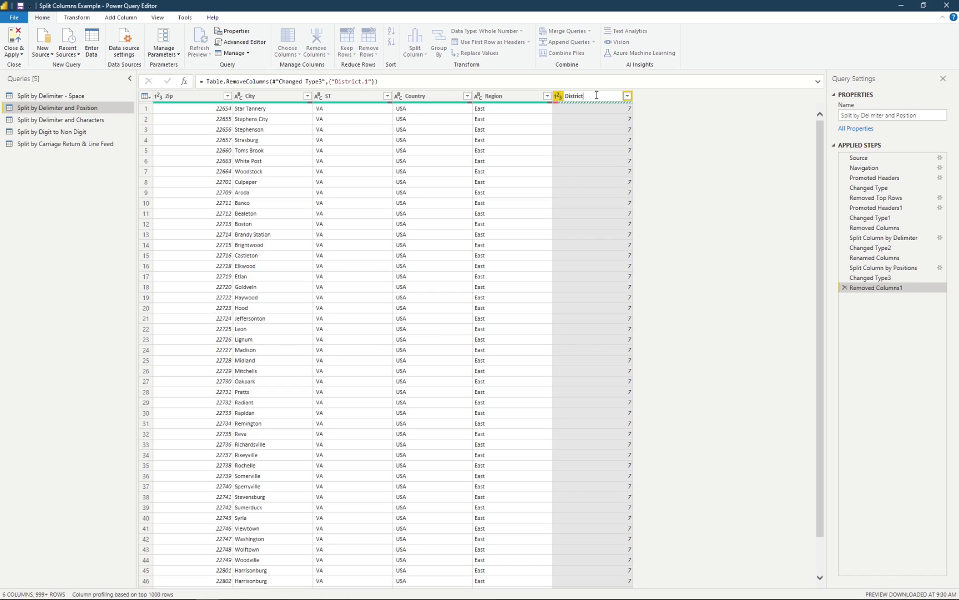
{"action": "key", "text": "Return"}
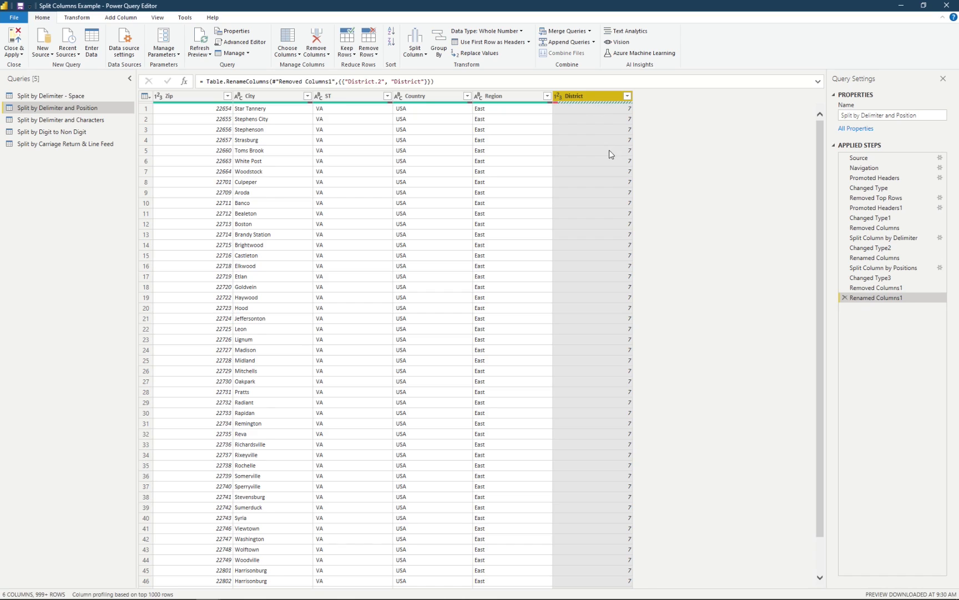
- Change the data type of the District column to Text
{"action": "scroll", "coordinate": [611, 152], "scroll_direction": "down", "scroll_amount": 8}
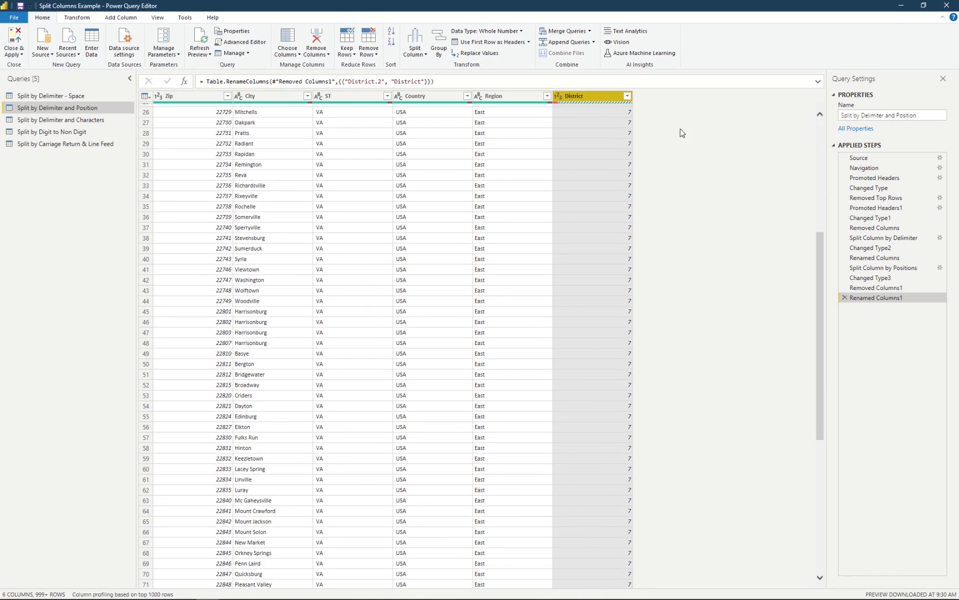
{"action": "scroll", "coordinate": [625, 150], "scroll_direction": "up", "scroll_amount": 7}
{"action": "scroll", "coordinate": [628, 153], "scroll_direction": "up", "scroll_amount": 2}
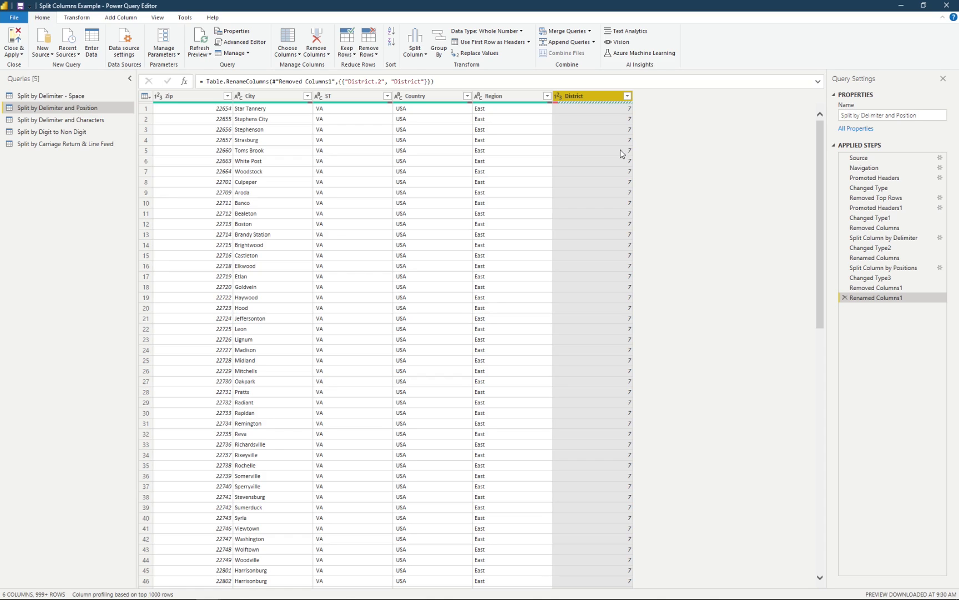
{"action": "left_click", "coordinate": [559, 97]}
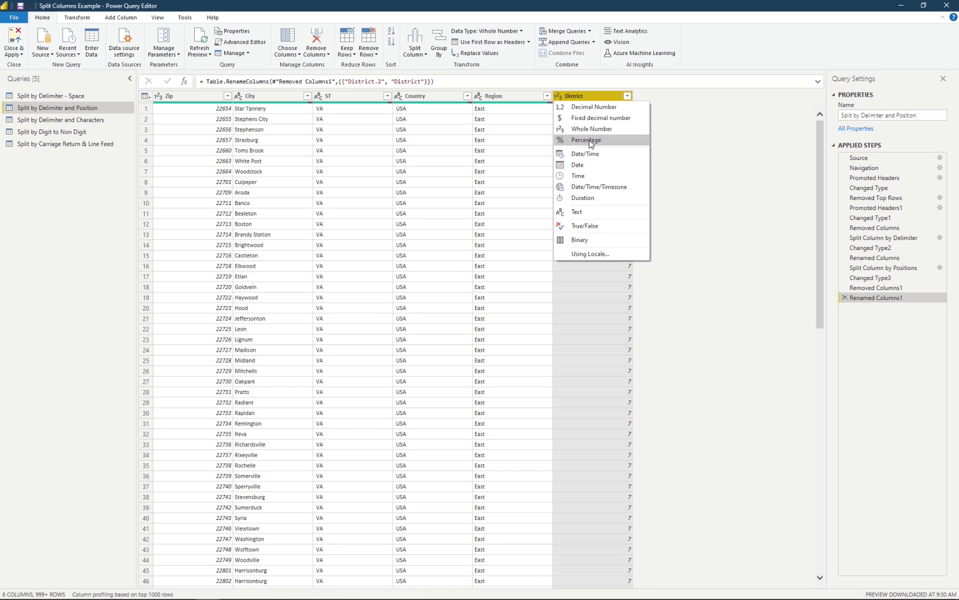
{"action": "left_click", "coordinate": [596, 212]}
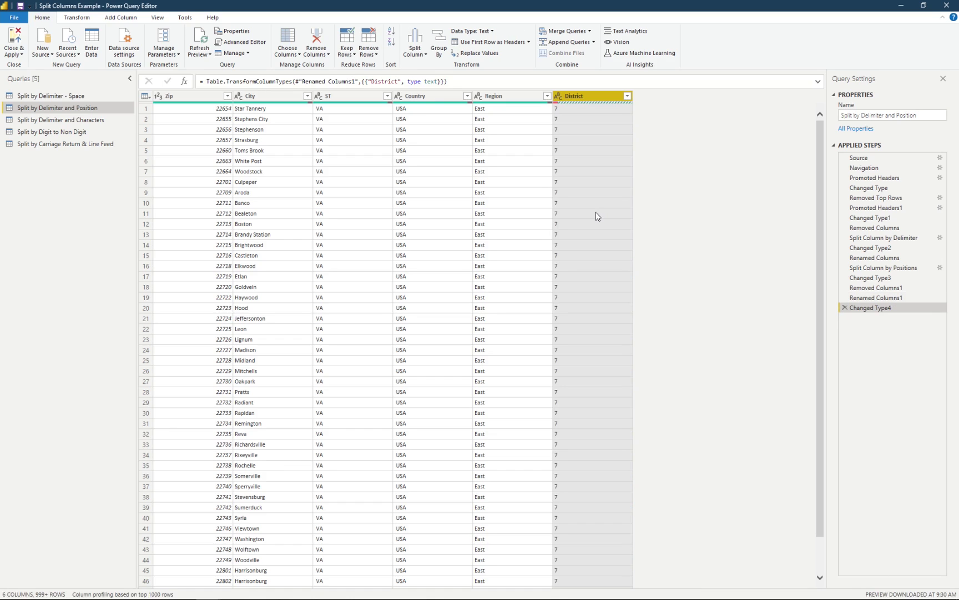
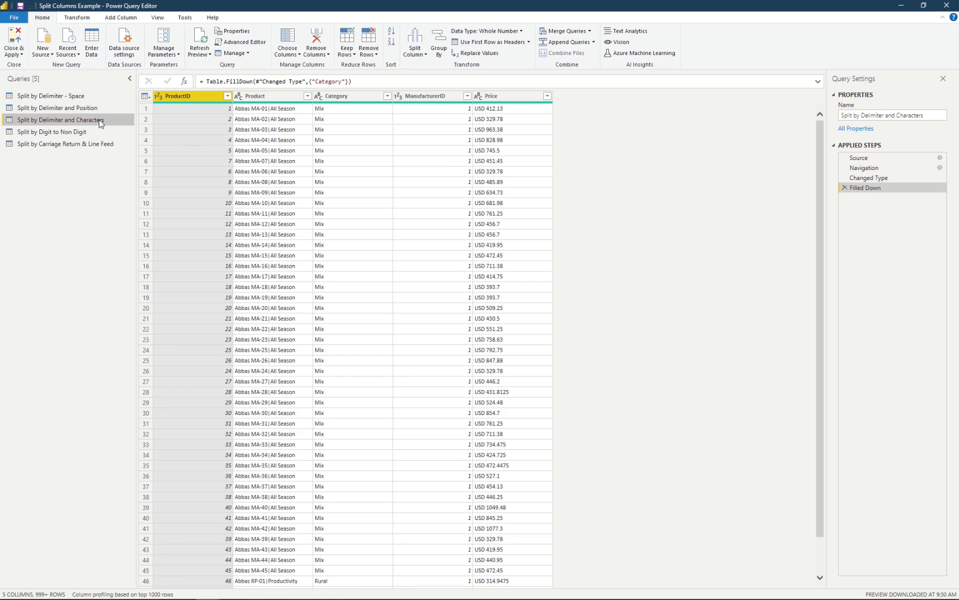
- Split the Product column by the custom delimiter | at the left-most delimiter
{"action": "left_click", "coordinate": [261, 96]}
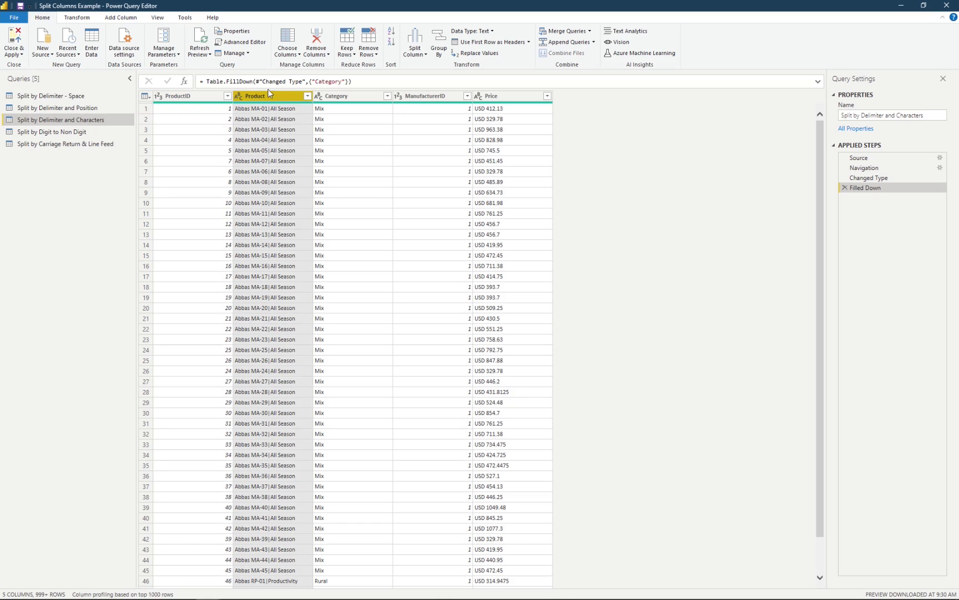
{"action": "mouse_move", "coordinate": [286, 109]}
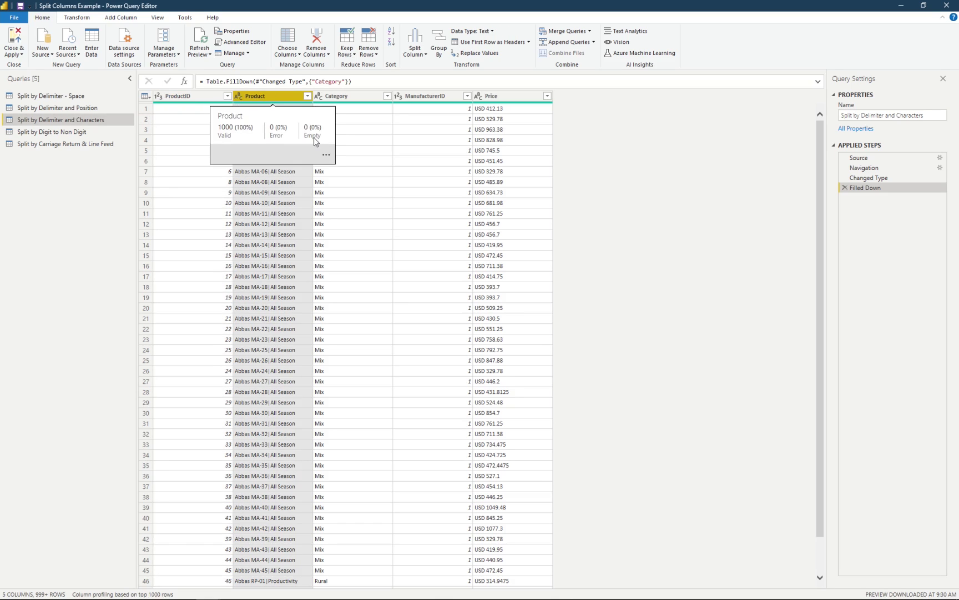
{"action": "left_click", "coordinate": [258, 173]}
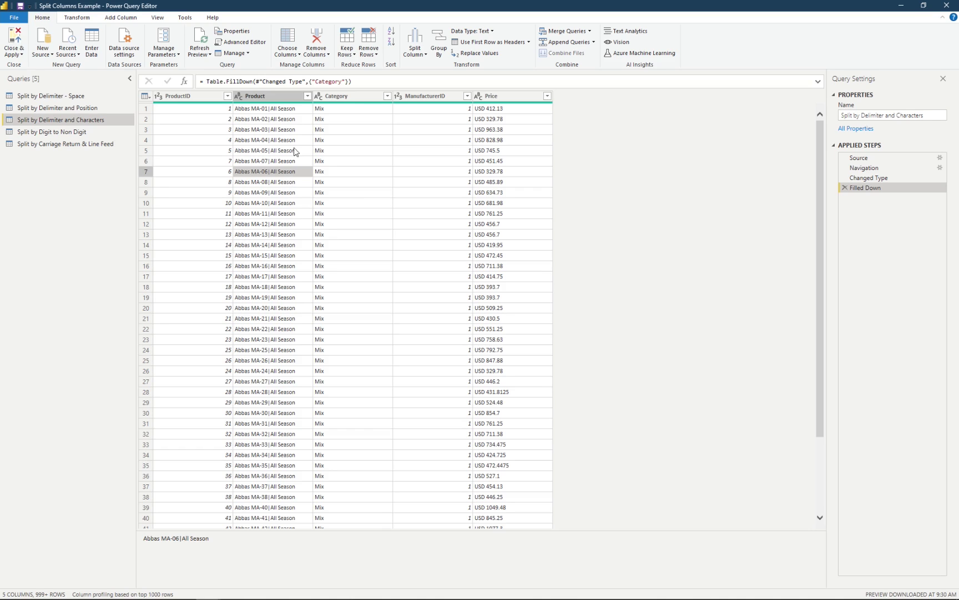
{"action": "left_click", "coordinate": [274, 113]}
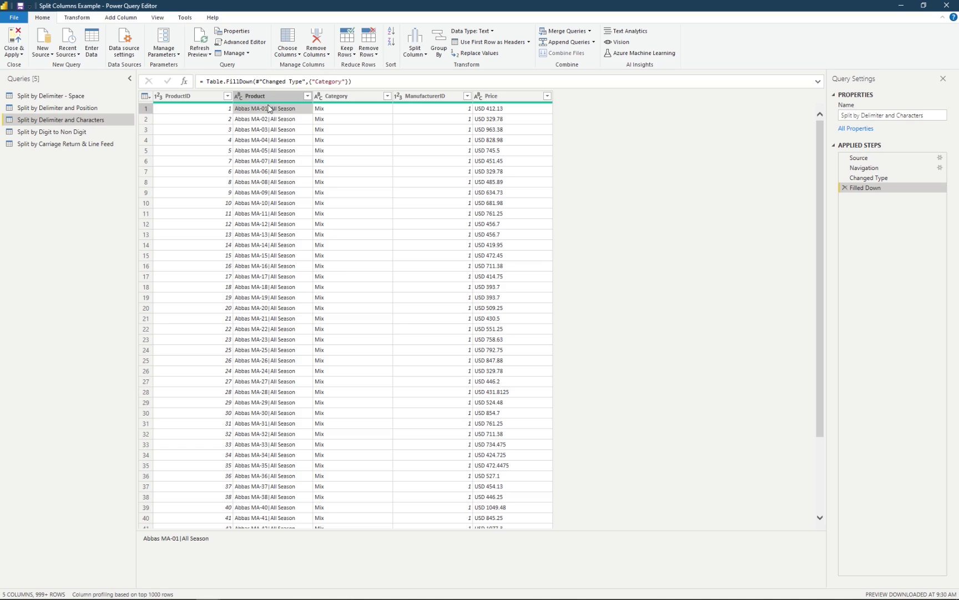
{"action": "left_click", "coordinate": [265, 95]}
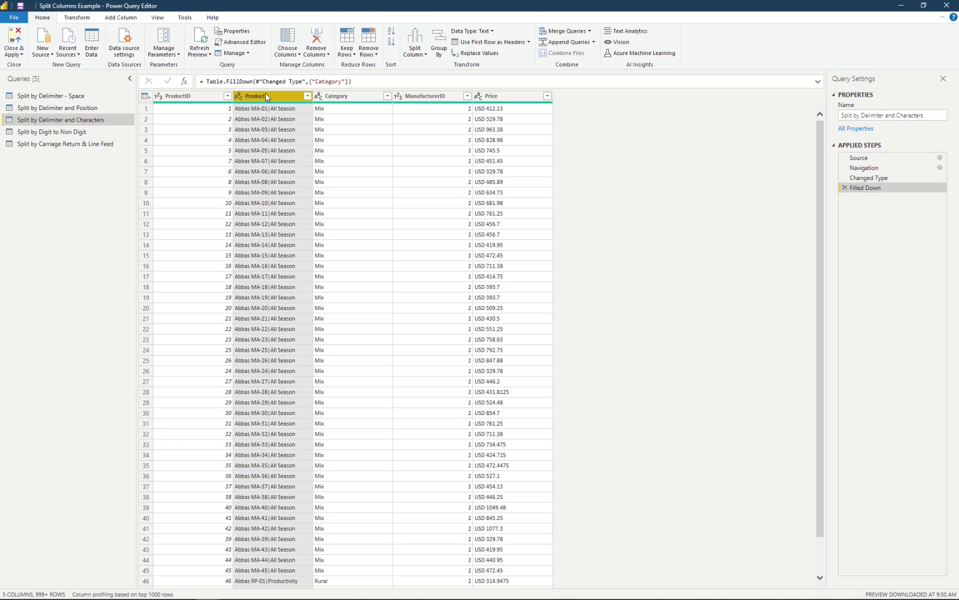
{"action": "right_click", "coordinate": [270, 96]}
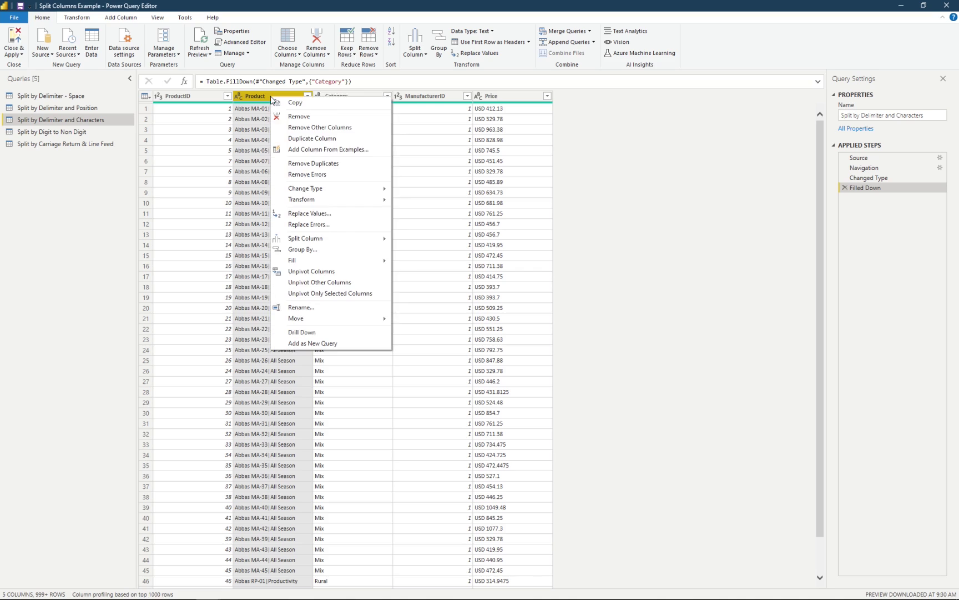
{"action": "mouse_move", "coordinate": [325, 239]}
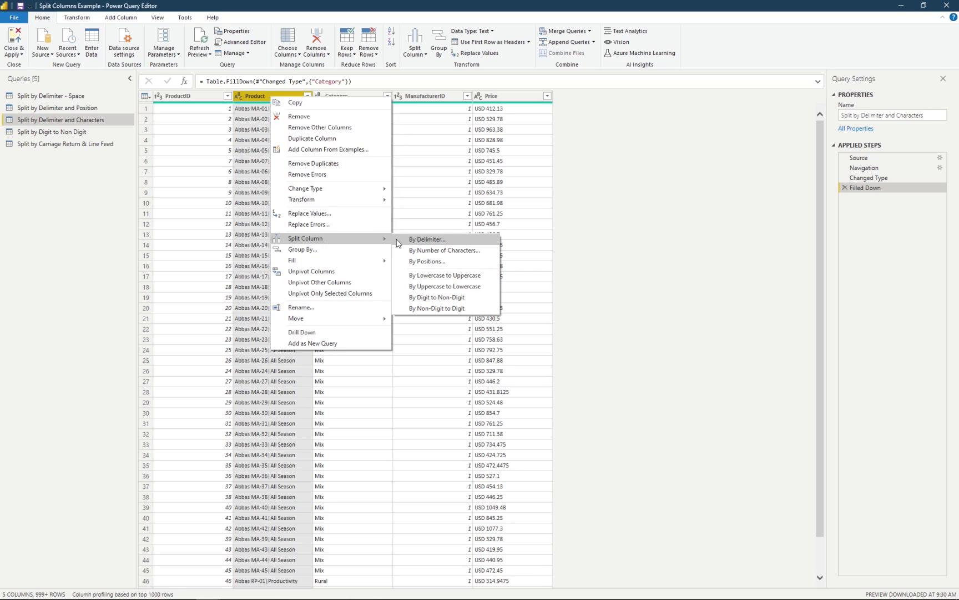
{"action": "left_click", "coordinate": [427, 239]}
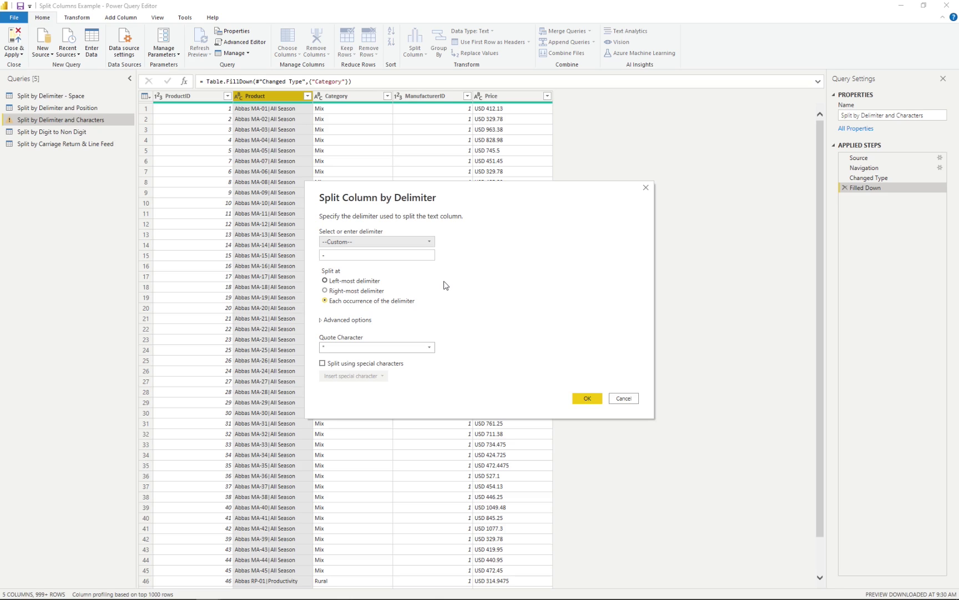
{"action": "left_click", "coordinate": [350, 256]}
{"action": "key", "text": "BackSpace"}
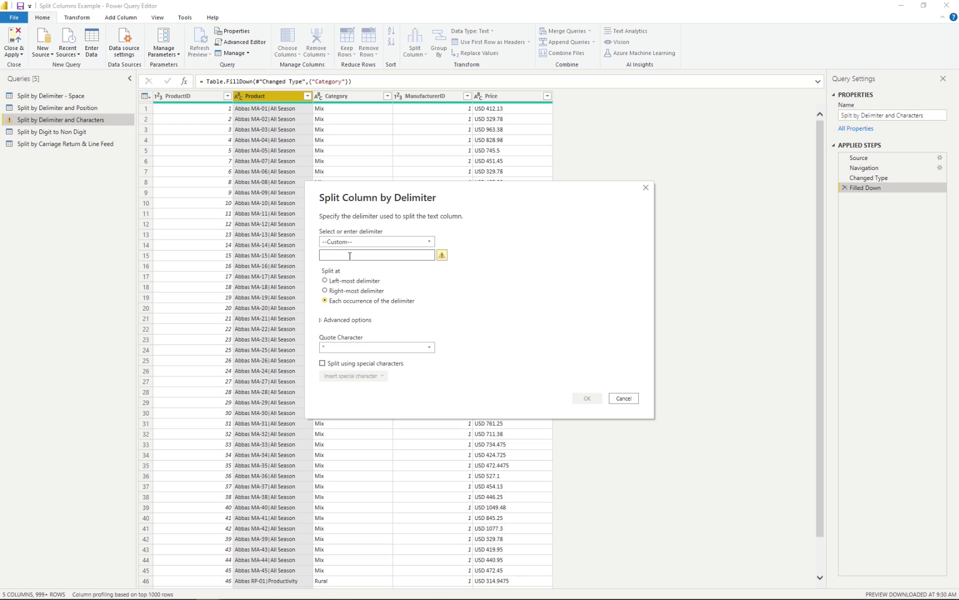
{"action": "type", "text": "|"}
{"action": "left_click", "coordinate": [354, 281]}
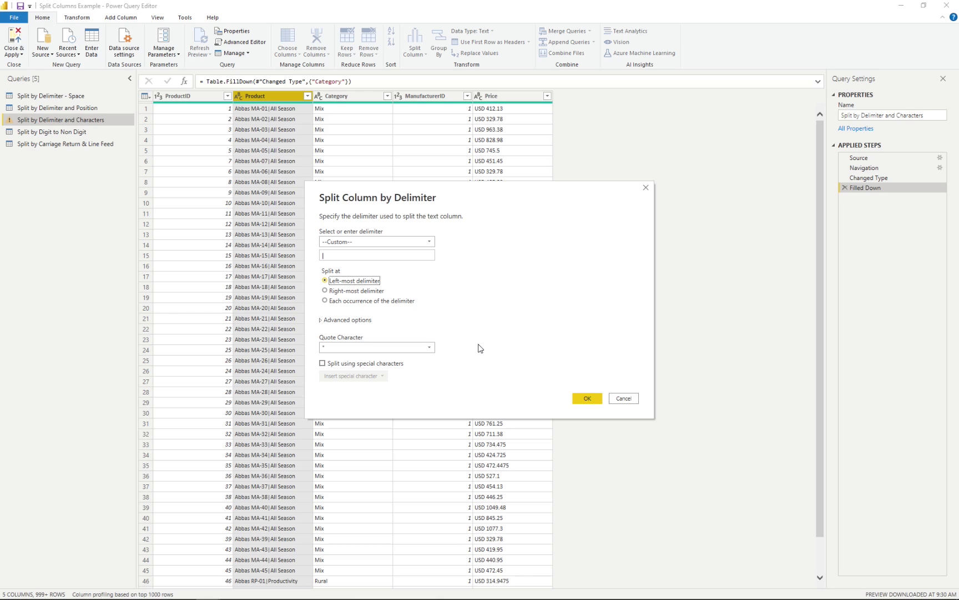
{"action": "left_click", "coordinate": [584, 398]}
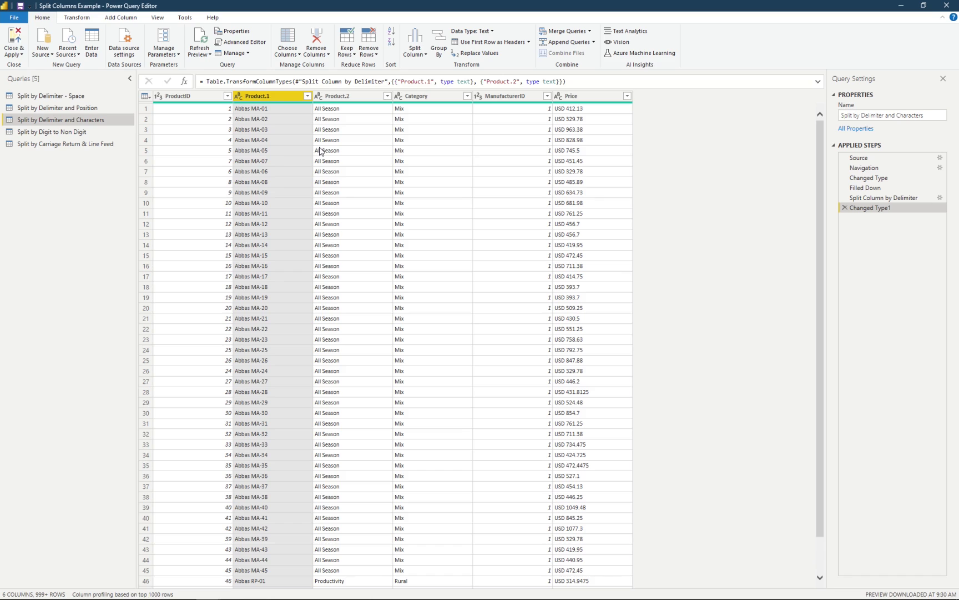
- Rename the Product.1 column as Product
{"action": "double_click", "coordinate": [274, 97]}
{"action": "left_click", "coordinate": [275, 98]}
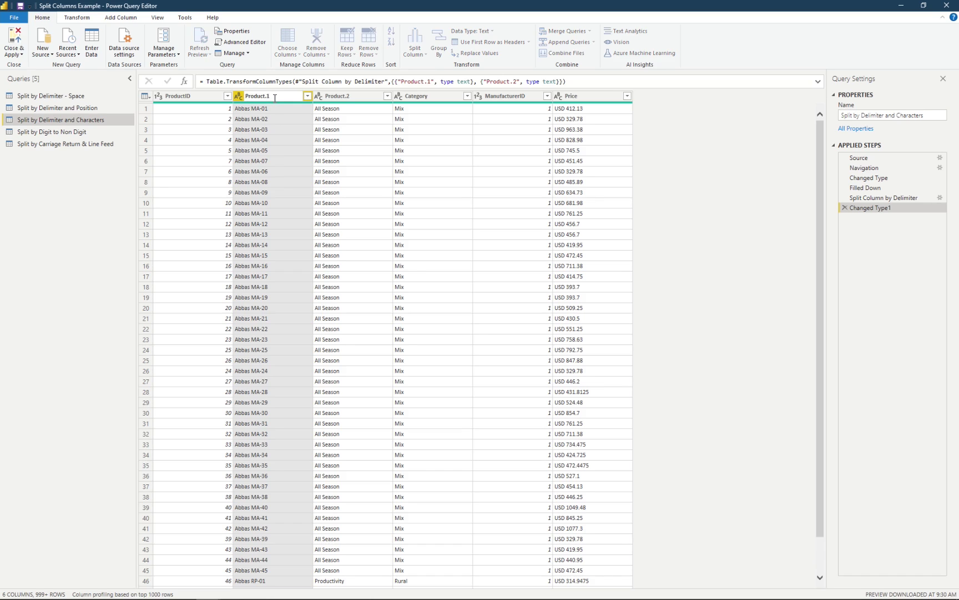
{"action": "key", "text": "BackSpace"}
{"action": "key", "text": "BackSpace"}
- Rename the Product.2 column as Segment
{"action": "double_click", "coordinate": [361, 98]}
{"action": "left_click", "coordinate": [361, 97]}
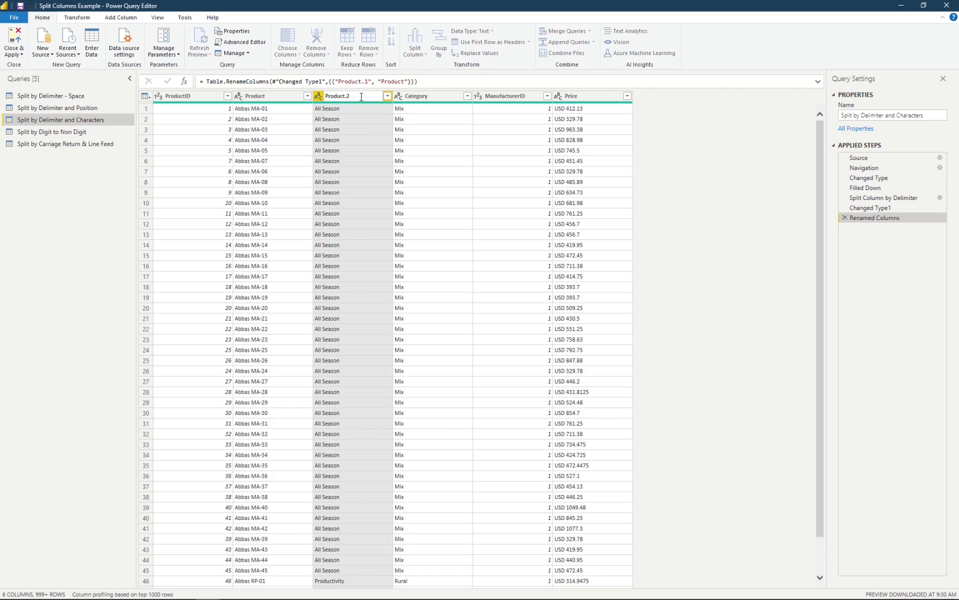
{"action": "key", "text": "BackSpace"}
{"action": "key", "text": "BackSpace"}
{"action": "key", "text": "BackSpace"}
{"action": "key", "text": "BackSpace"}
{"action": "key", "text": "BackSpace"}
{"action": "key", "text": "BackSpace"}
{"action": "key", "text": "BackSpace"}
{"action": "key", "text": "BackSpace"}
{"action": "key", "text": "BackSpace"}
{"action": "type", "text": "Segment"}
{"action": "key", "text": "Return"}
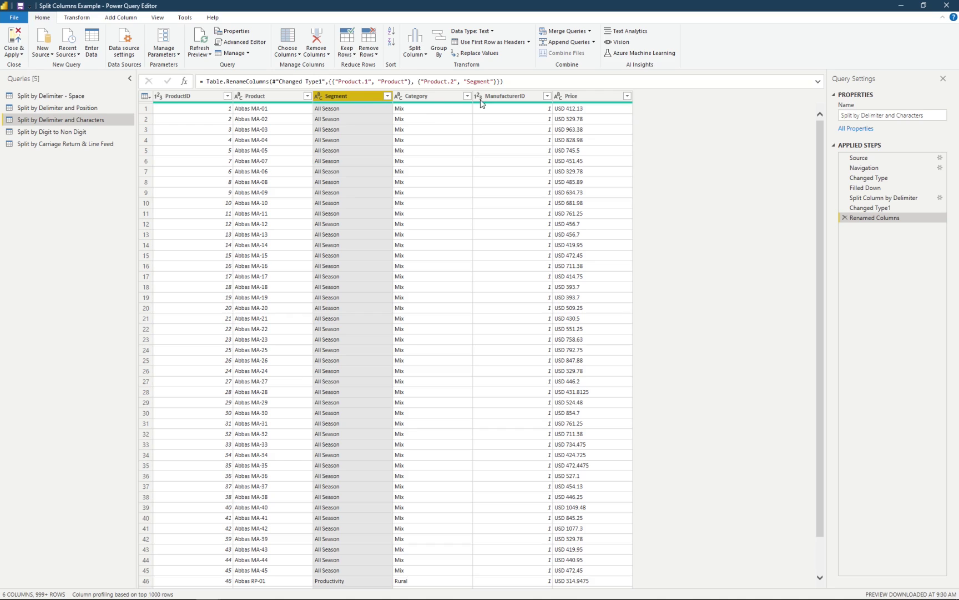
- Split the Price column by number of characters, using 4 characters once, as far left as possible
{"action": "left_click", "coordinate": [598, 97]}
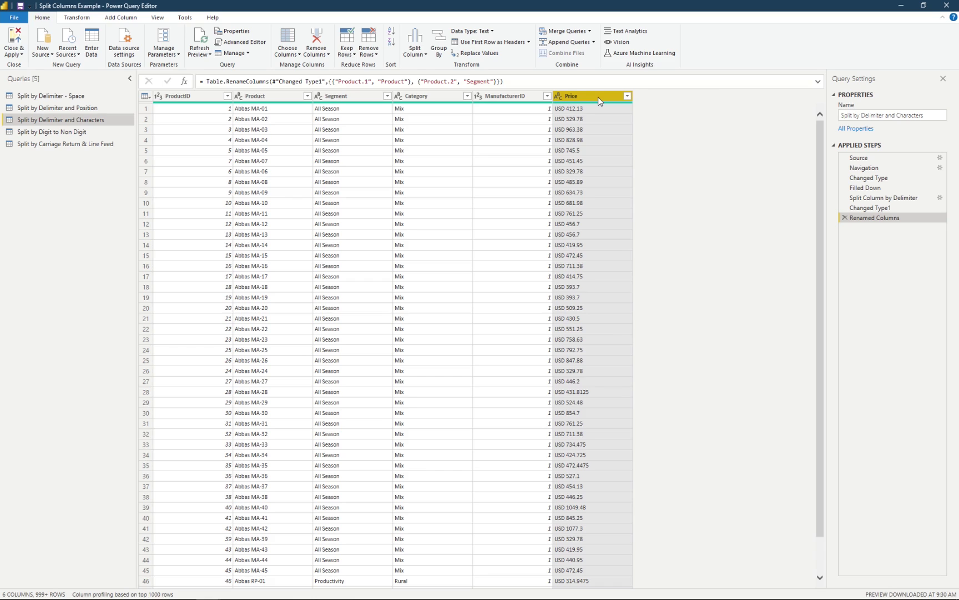
{"action": "right_click", "coordinate": [598, 97]}
{"action": "mouse_move", "coordinate": [638, 240]}
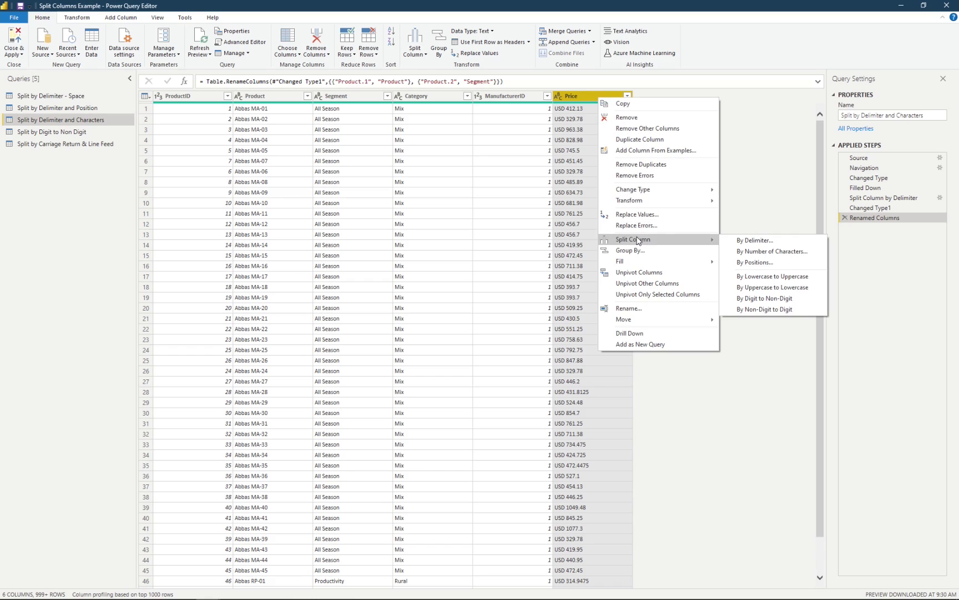
{"action": "left_click", "coordinate": [780, 251]}
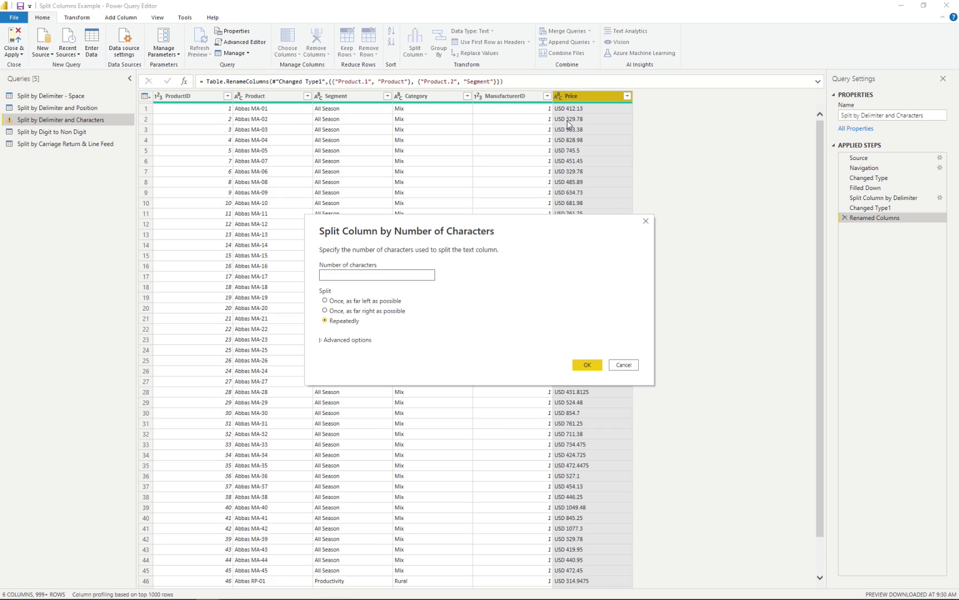
{"action": "left_click", "coordinate": [400, 274]}
{"action": "type", "text": "4"}
{"action": "left_click", "coordinate": [333, 301]}
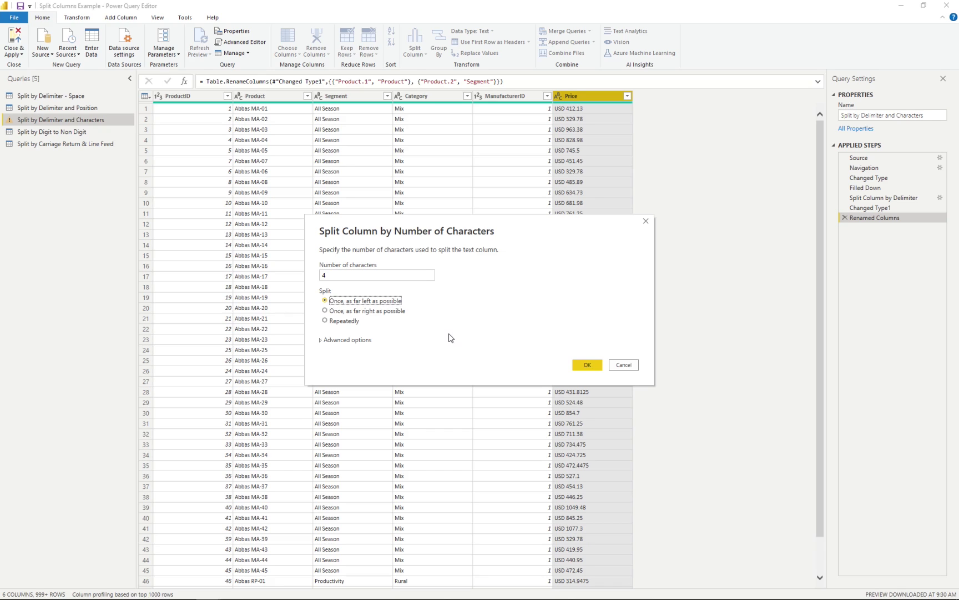
{"action": "left_click", "coordinate": [594, 364]}
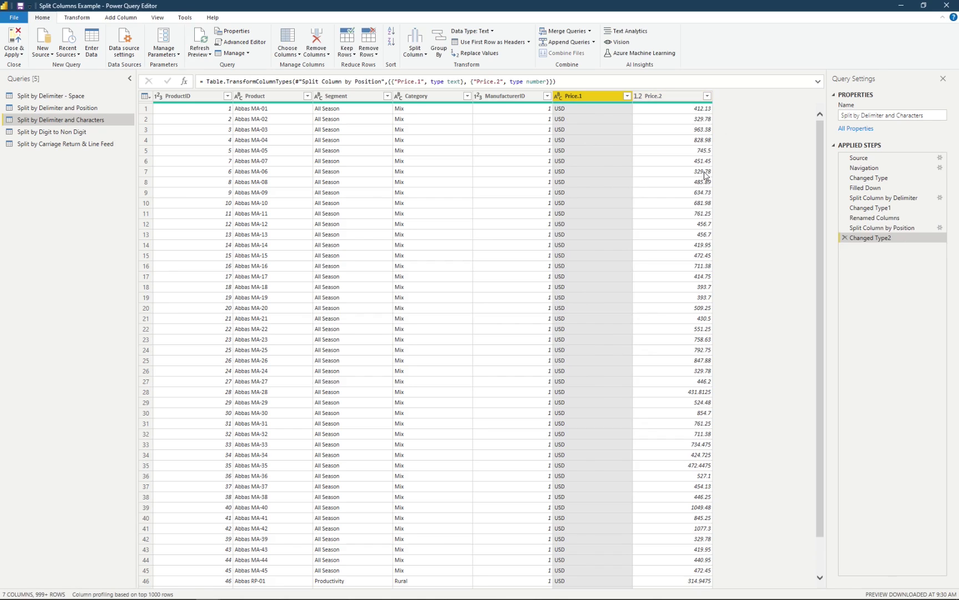
- Remove the Price.1 column and change the data type of Price.2 to Fixed decimal number
{"action": "right_click", "coordinate": [584, 95]}
{"action": "left_click", "coordinate": [597, 113]}
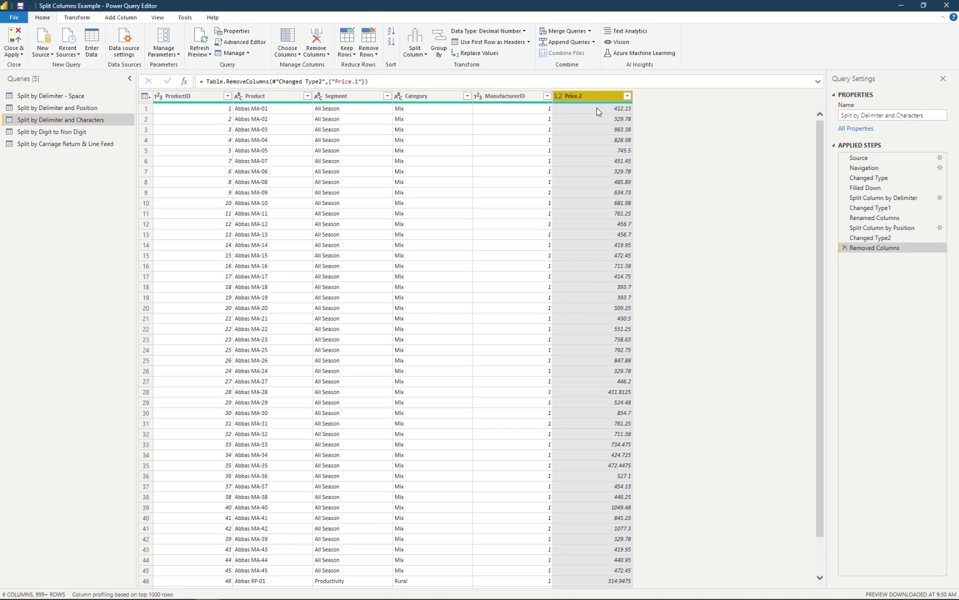
{"action": "left_click", "coordinate": [557, 96]}
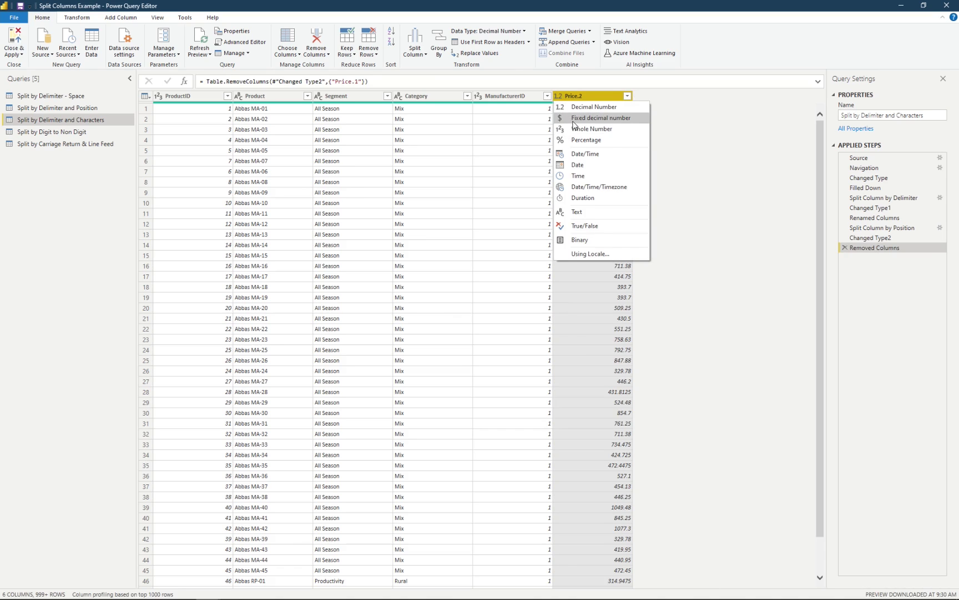
{"action": "left_click", "coordinate": [572, 120]}
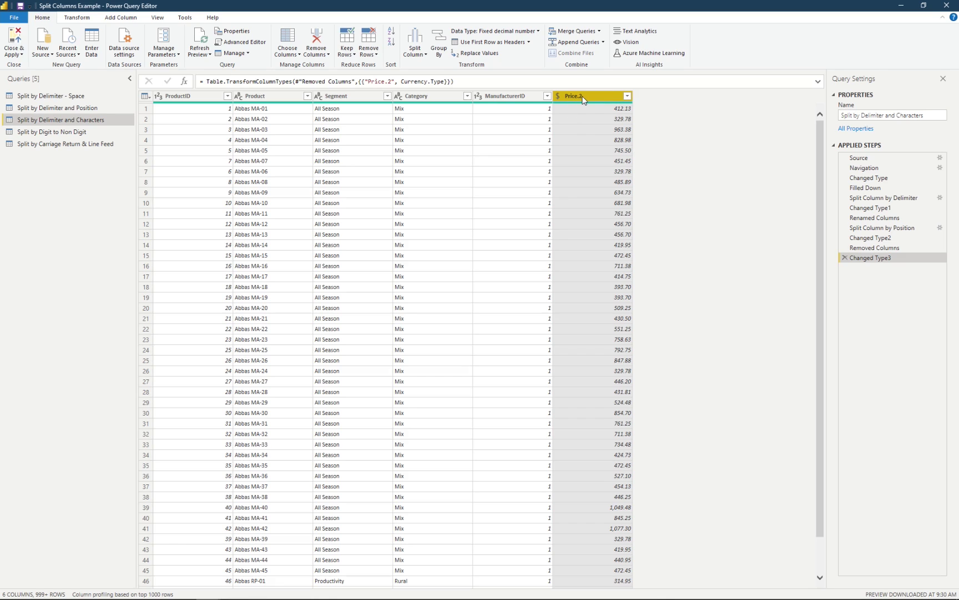
- Rename the Price.2 column as Price
{"action": "double_click", "coordinate": [583, 97]}
{"action": "left_click", "coordinate": [595, 98]}
{"action": "key", "text": "BackSpace"}
{"action": "key", "text": "BackSpace"}
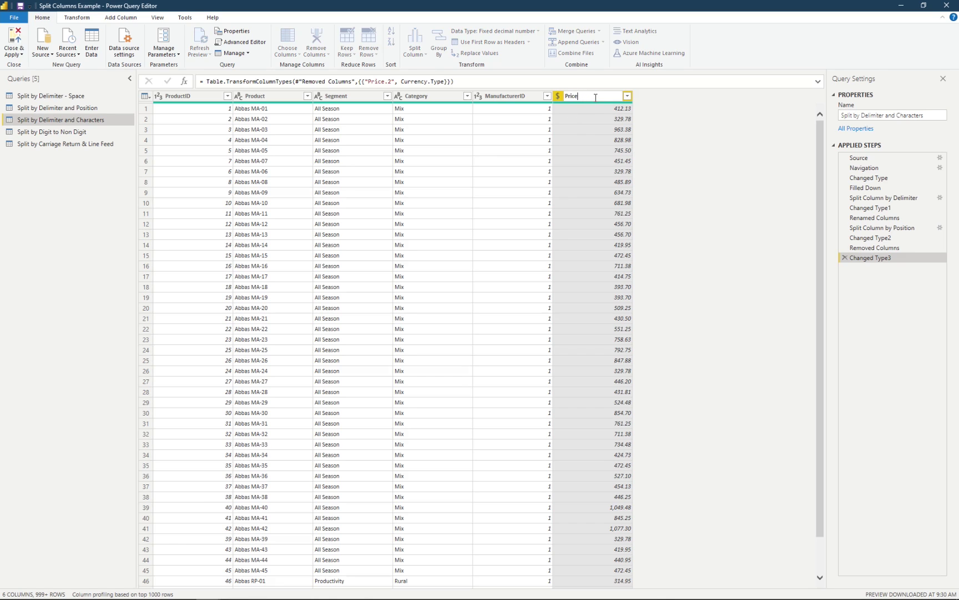
{"action": "key", "text": "Return"}
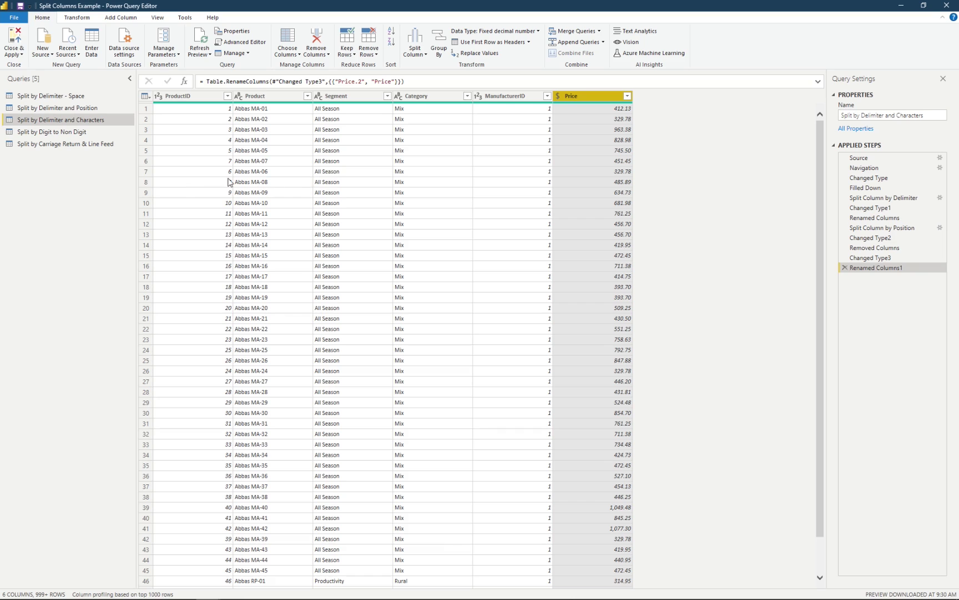
- Split the Territory column of the Split by Digit to Non Digit query by non-digit to digit
{"action": "left_click", "coordinate": [79, 134]}
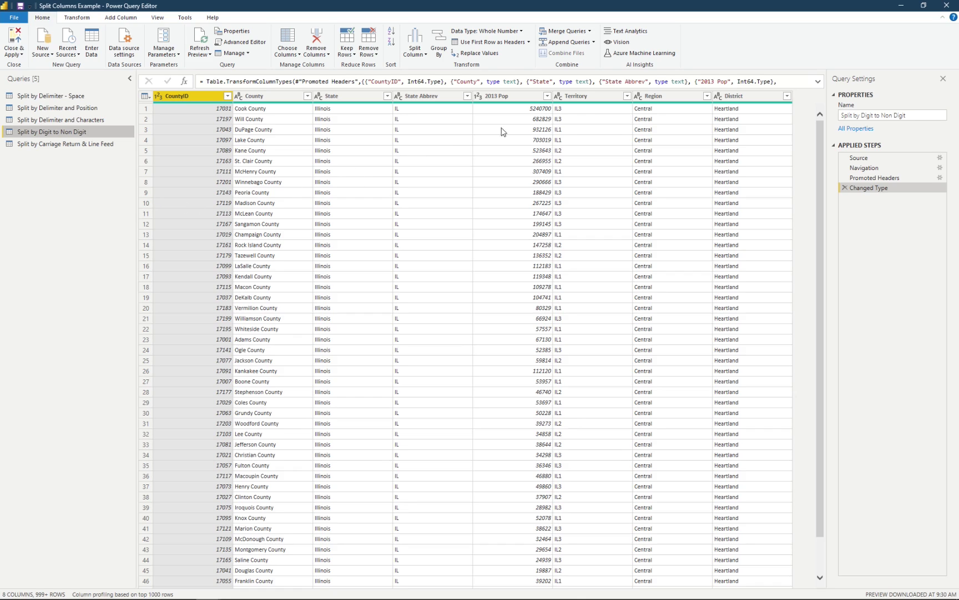
{"action": "left_click", "coordinate": [573, 98]}
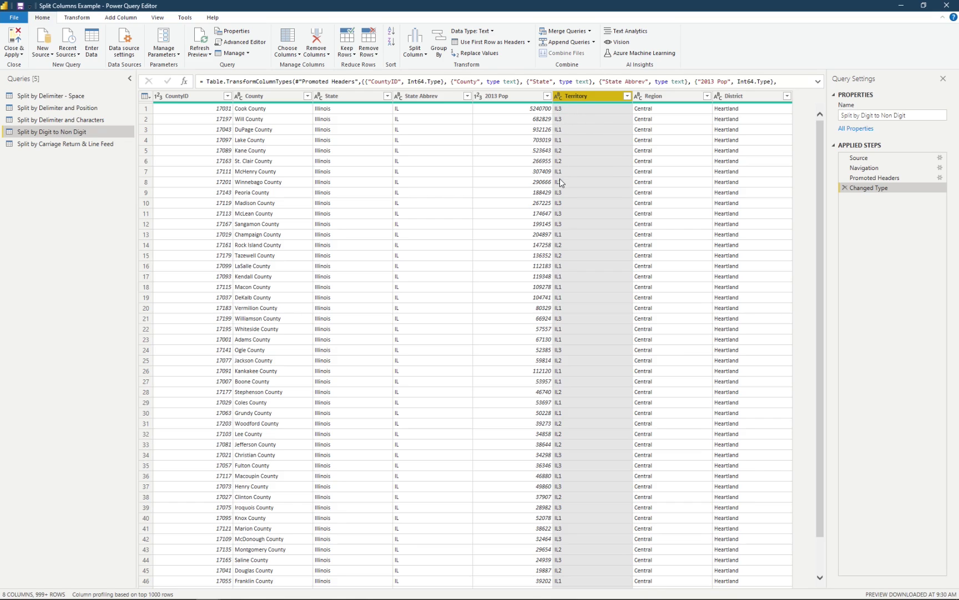
{"action": "right_click", "coordinate": [580, 95]}
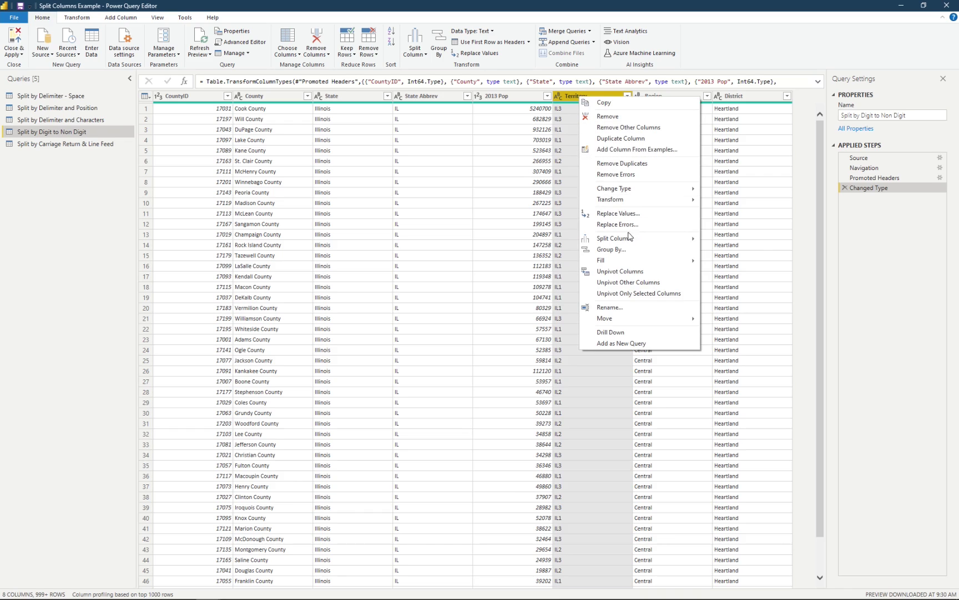
{"action": "mouse_move", "coordinate": [630, 239]}
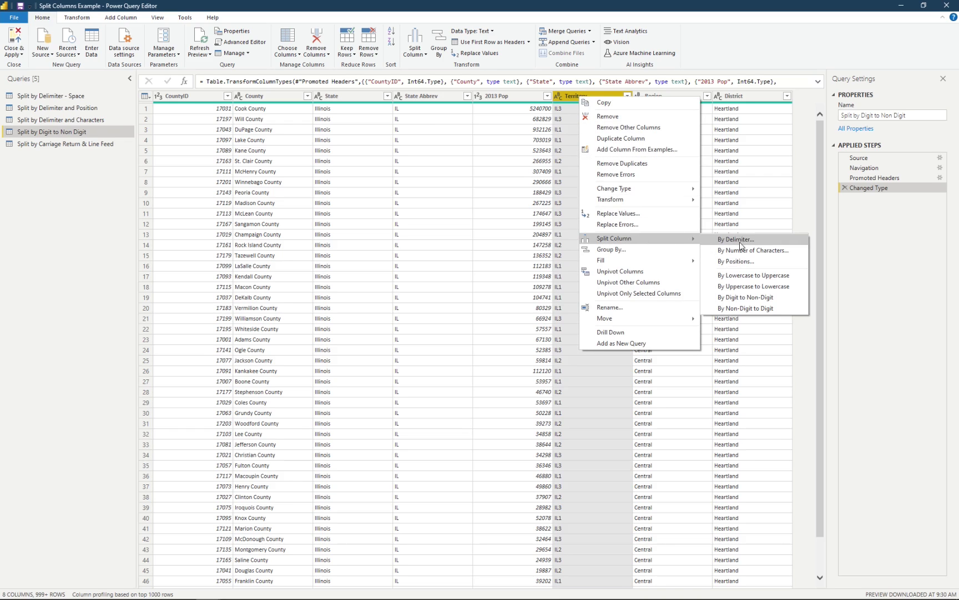
{"action": "left_click", "coordinate": [767, 310]}
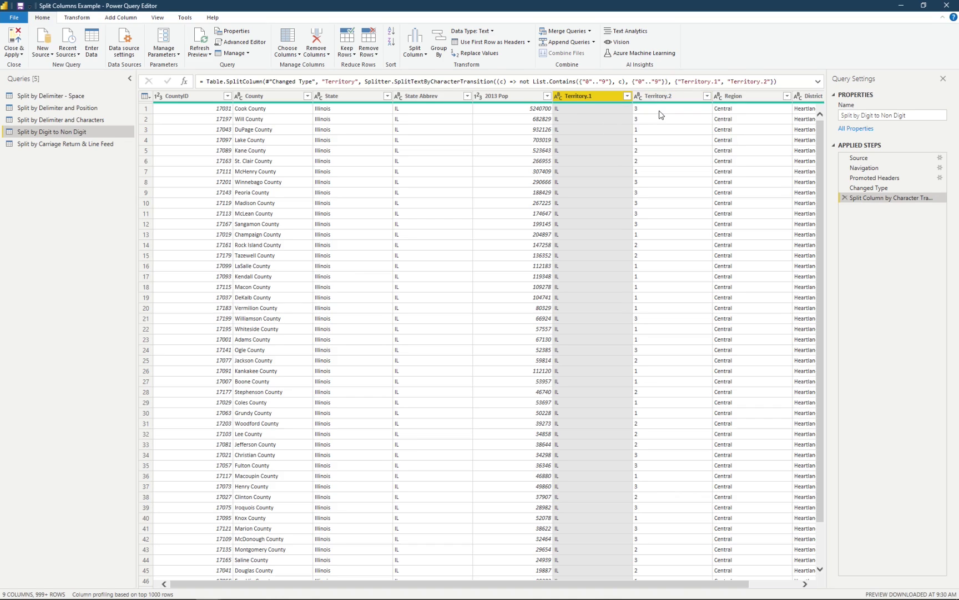
- Remove the Territory.1 column and rename Territory.2 as Territory
{"action": "right_click", "coordinate": [584, 97]}
{"action": "left_click", "coordinate": [612, 117]}
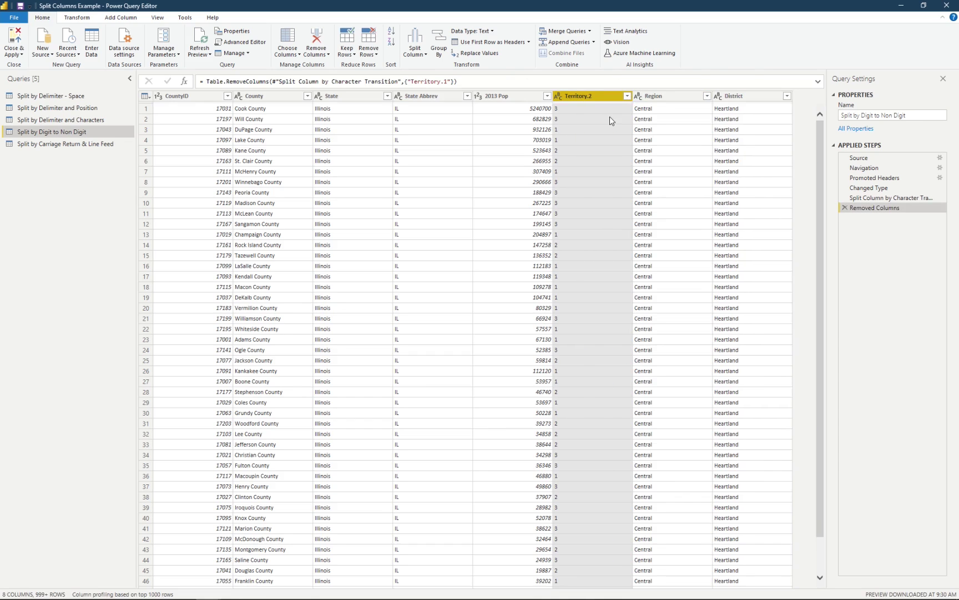
{"action": "double_click", "coordinate": [597, 94]}
{"action": "left_click", "coordinate": [599, 95]}
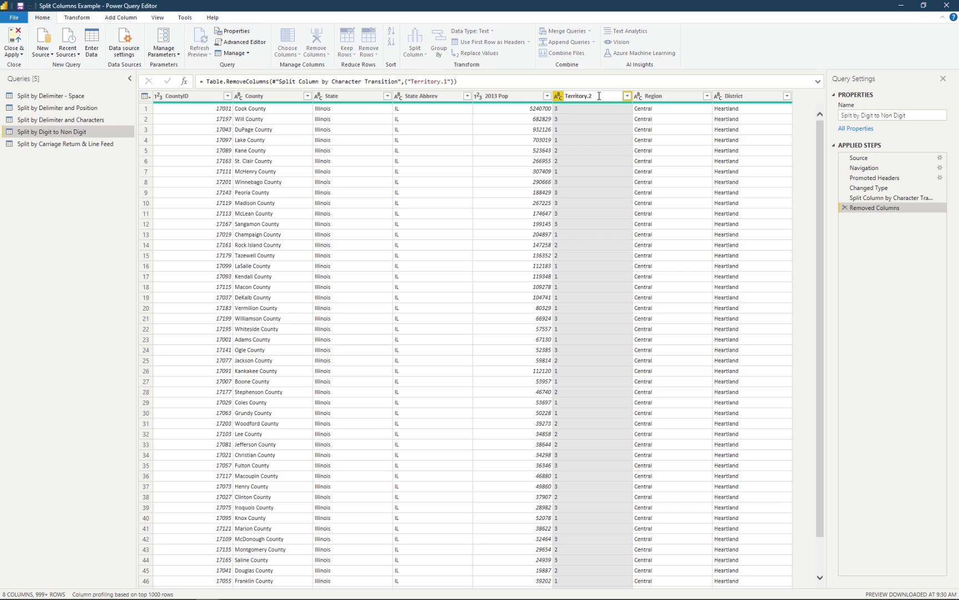
{"action": "key", "text": "BackSpace"}
{"action": "key", "text": "BackSpace"}
{"action": "key", "text": "Return"}
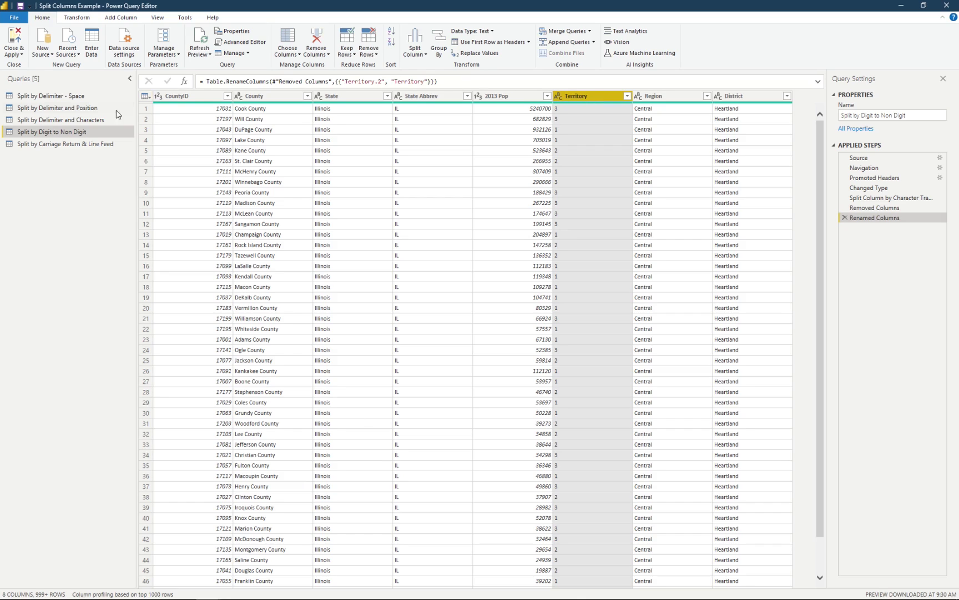
- Open the Split by Carriage Return & Line Feed query and examine its Location / Operator and Aircraft Type / Registration columns
{"action": "left_click", "coordinate": [92, 145]}
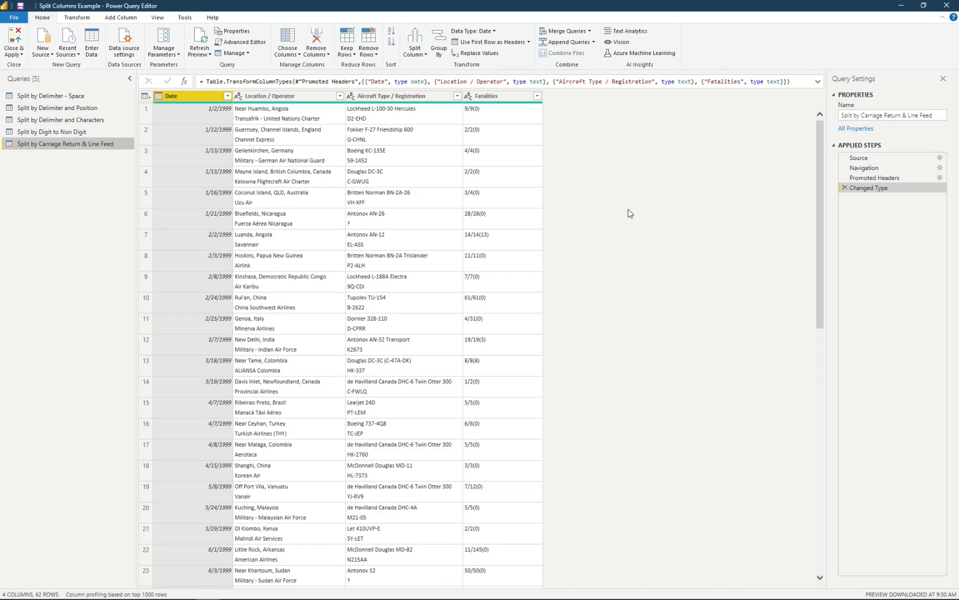
{"action": "left_click", "coordinate": [289, 97]}
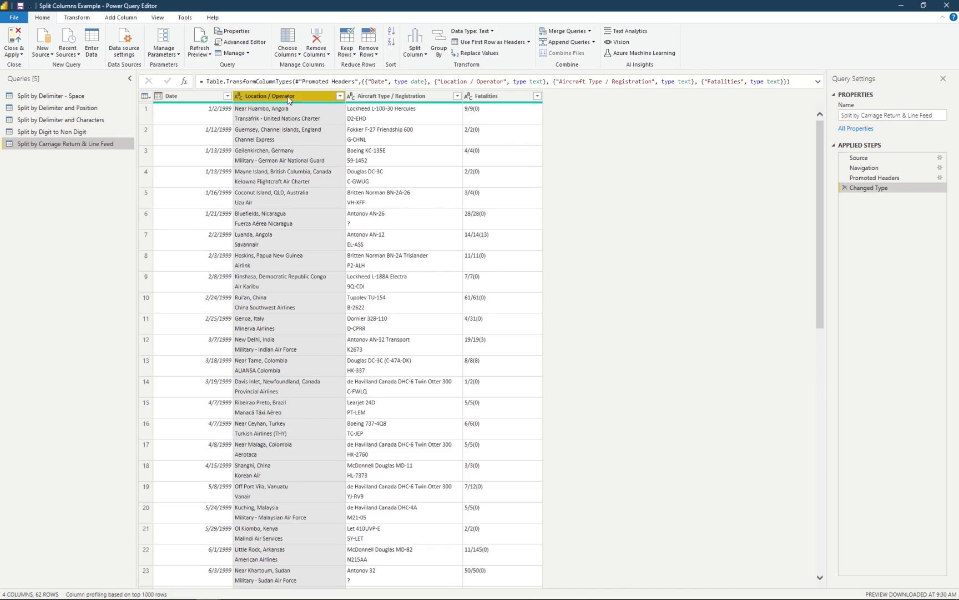
{"action": "left_click", "coordinate": [377, 100]}
{"action": "left_click", "coordinate": [305, 98]}
{"action": "left_click", "coordinate": [394, 99]}
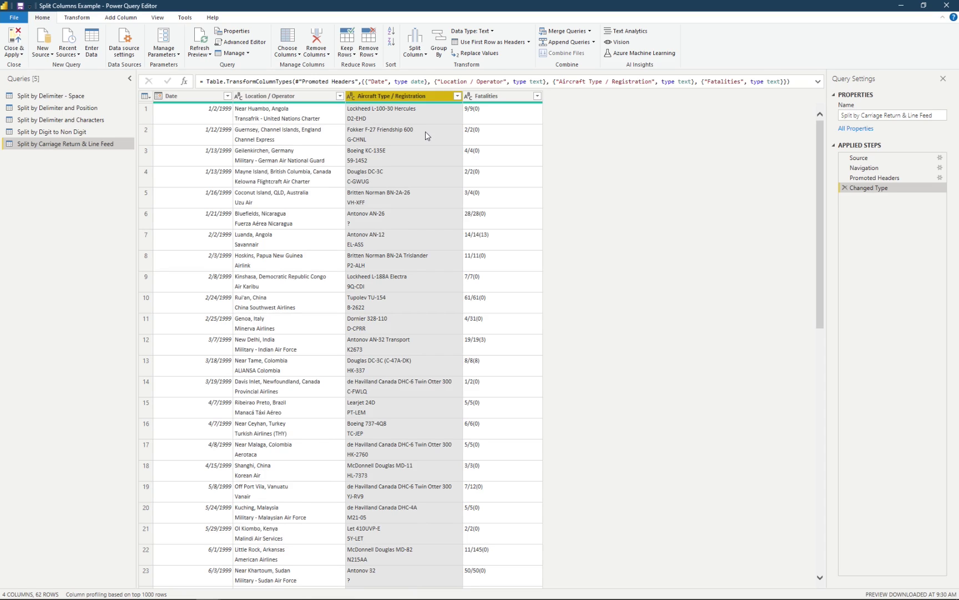
- Split the Location / Operator column at each occurrence of the custom delimiter #(cr)#(lf) into two columns
{"action": "left_click", "coordinate": [294, 110]}
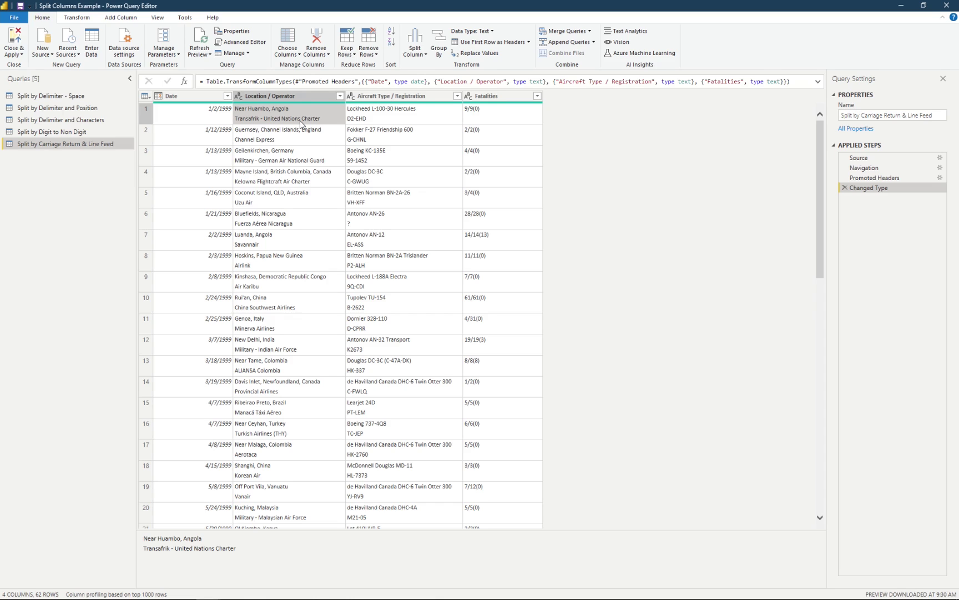
{"action": "left_click", "coordinate": [295, 98]}
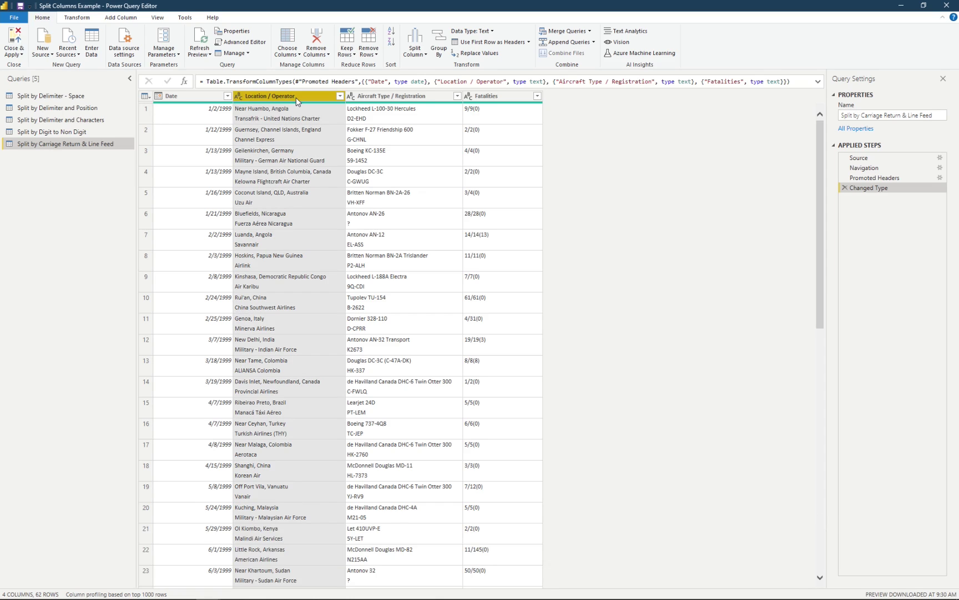
{"action": "right_click", "coordinate": [296, 98]}
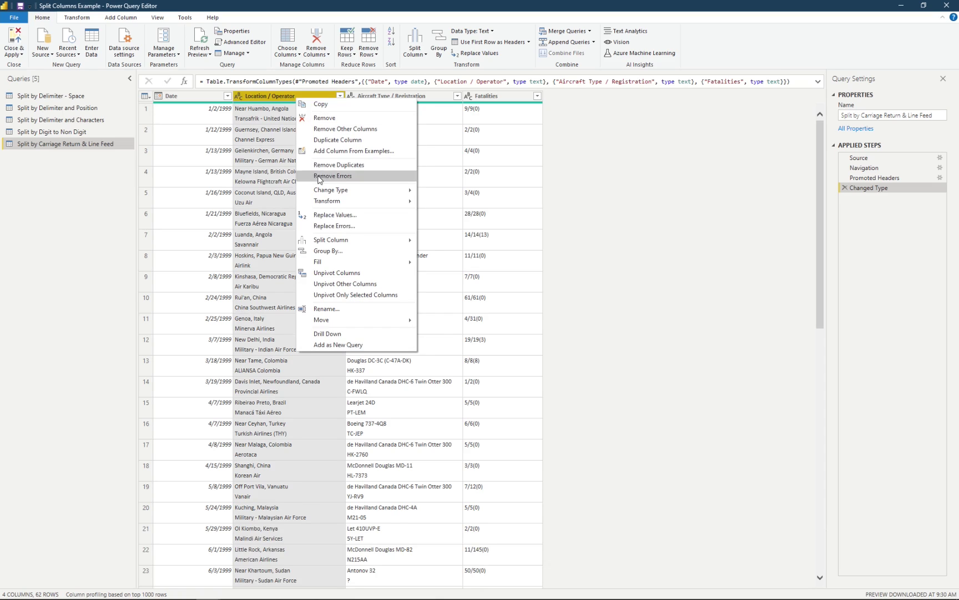
{"action": "mouse_move", "coordinate": [349, 240]}
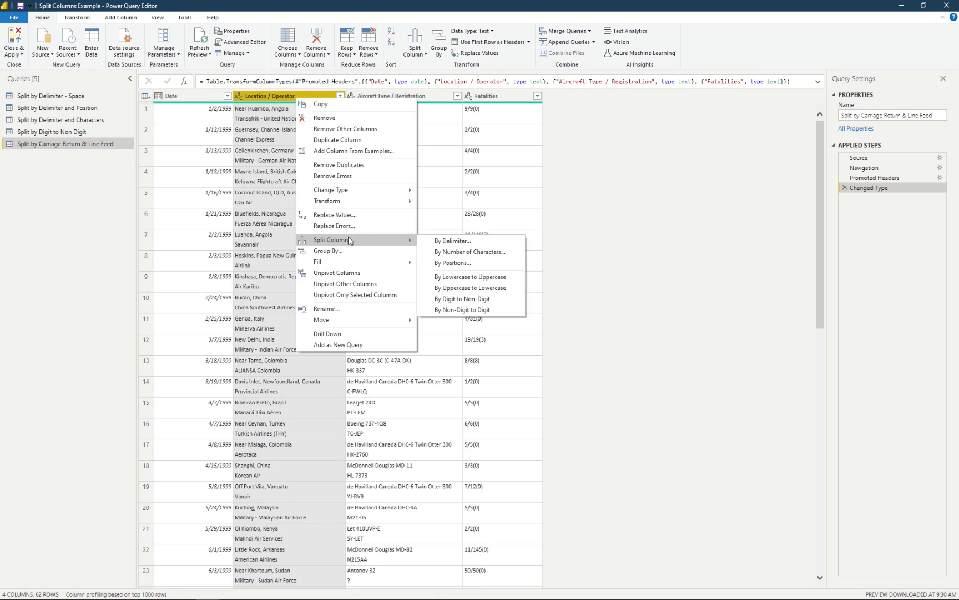
{"action": "left_click", "coordinate": [437, 241]}
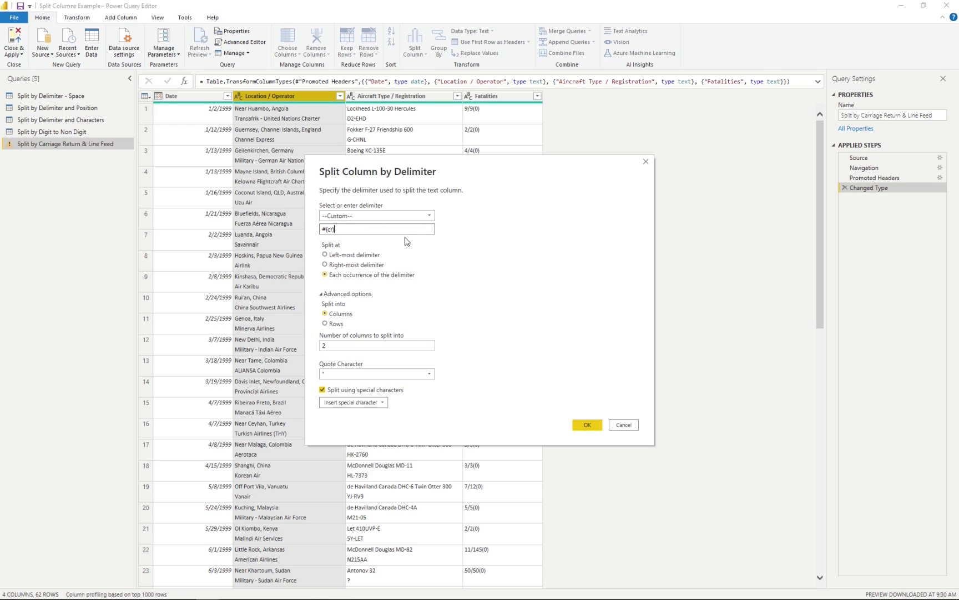
{"action": "type", "text": "#(lf)"}
{"action": "left_click", "coordinate": [593, 426]}
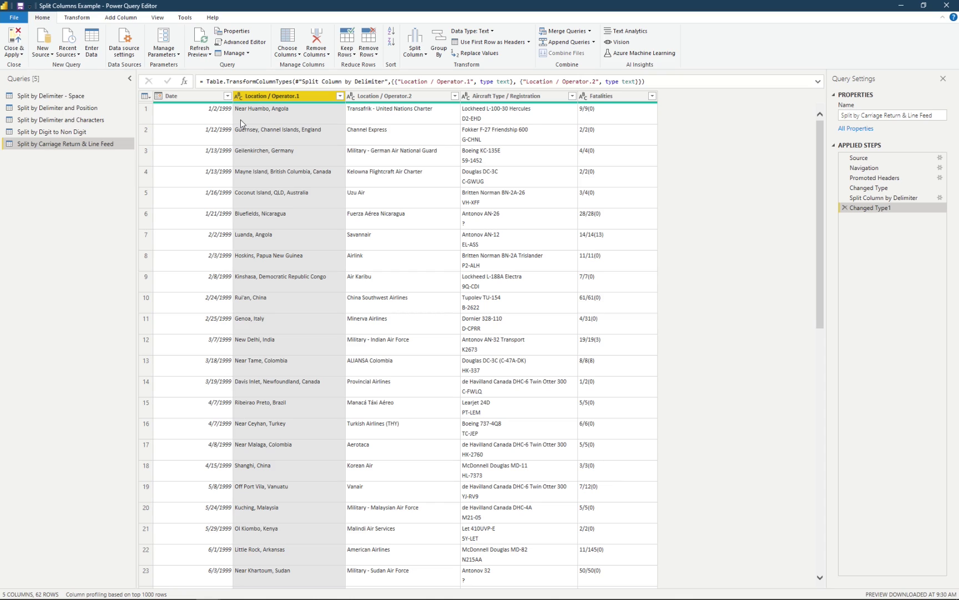
- Rename the Location / Operator.1 column as Location
{"action": "double_click", "coordinate": [301, 95]}
{"action": "left_click", "coordinate": [301, 95]}
{"action": "key", "text": "BackSpace"}
{"action": "key", "text": "BackSpace"}
{"action": "key", "text": "BackSpace"}
{"action": "key", "text": "BackSpace"}
{"action": "key", "text": "BackSpace"}
{"action": "key", "text": "BackSpace"}
{"action": "key", "text": "BackSpace"}
{"action": "key", "text": "BackSpace"}
{"action": "key", "text": "BackSpace"}
{"action": "key", "text": "BackSpace"}
{"action": "key", "text": "BackSpace"}
{"action": "key", "text": "BackSpace"}
{"action": "key", "text": "BackSpace"}
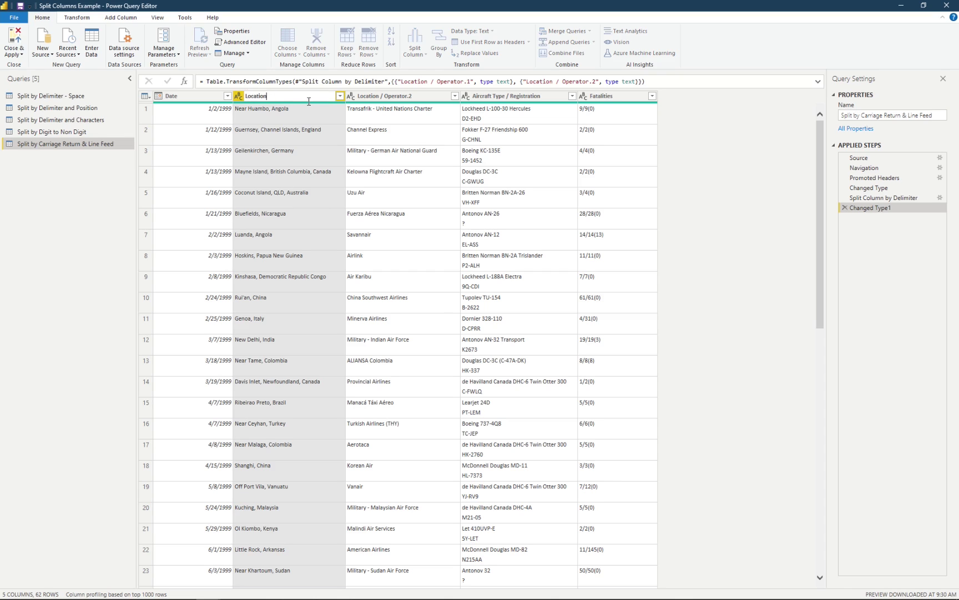
{"action": "key", "text": "Return"}
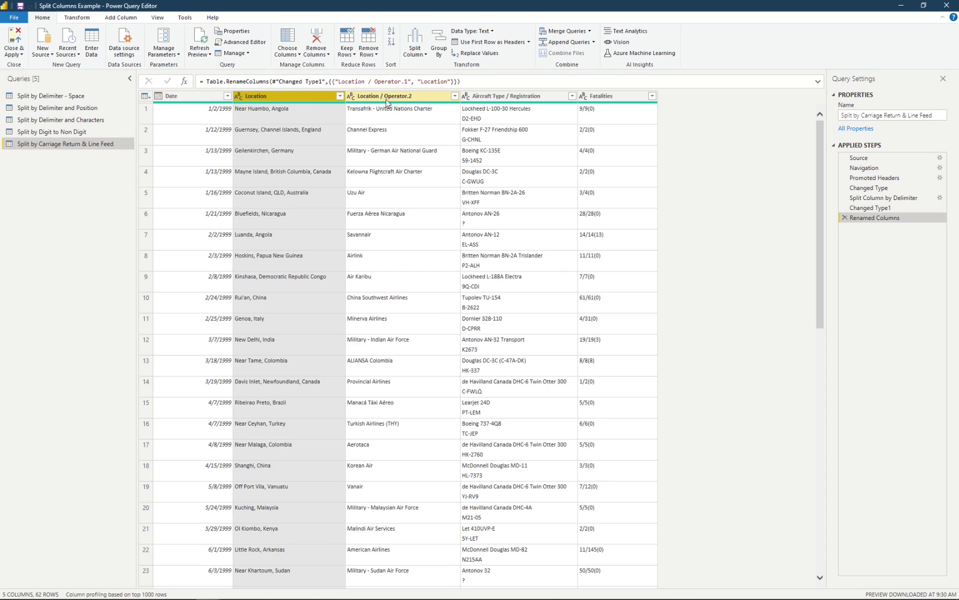
- Rename the Location / Operator.2 column as Operator
{"action": "double_click", "coordinate": [387, 98]}
{"action": "left_click", "coordinate": [387, 98]}
{"action": "left_click_drag", "start_coordinate": [383, 97], "coordinate": [362, 97]}
{"action": "key", "text": "BackSpace"}
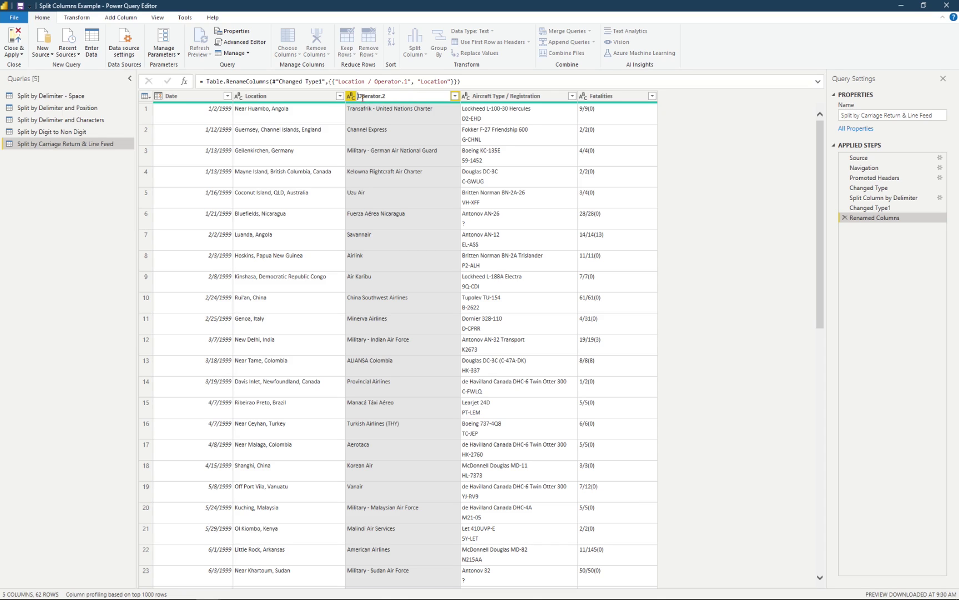
{"action": "left_click", "coordinate": [393, 96]}
{"action": "key", "text": "BackSpace"}
{"action": "key", "text": "BackSpace"}
{"action": "key", "text": "Return"}
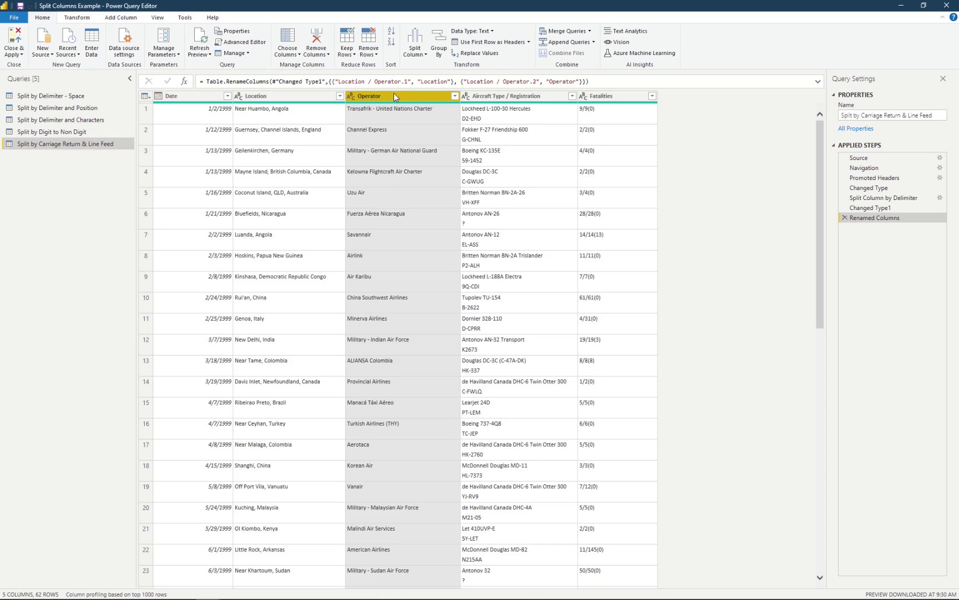
- Split the Aircraft Type / Registration column at each occurrence of the custom delimiter #(cr)#(lf) into two columns
{"action": "left_click", "coordinate": [519, 97]}
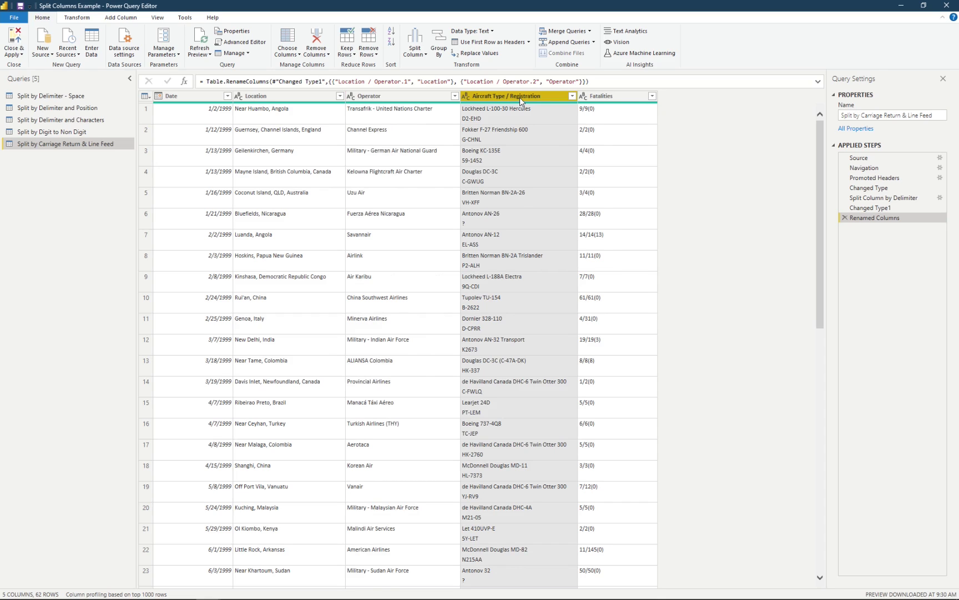
{"action": "right_click", "coordinate": [520, 97]}
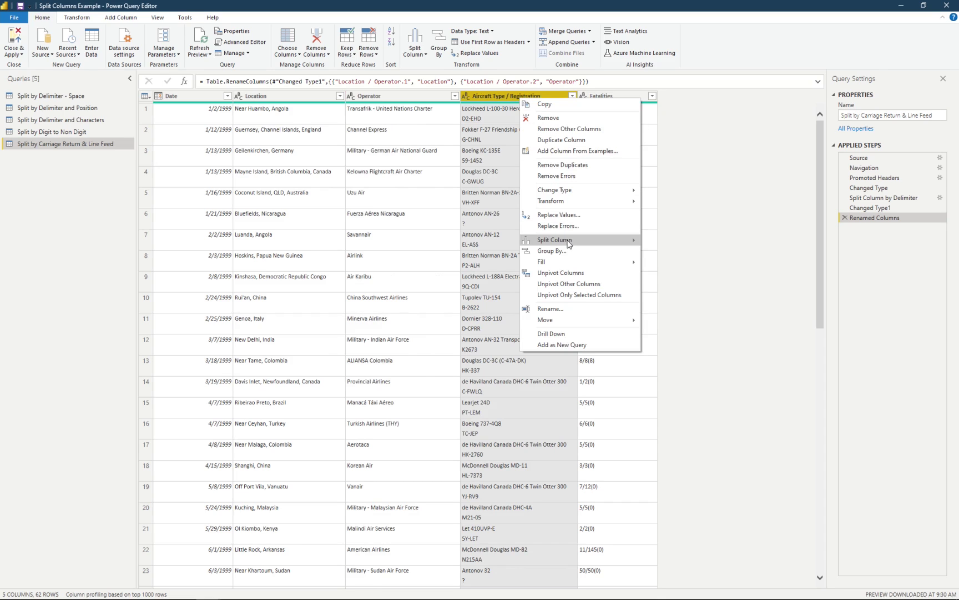
{"action": "mouse_move", "coordinate": [580, 240]}
{"action": "left_click", "coordinate": [700, 239]}
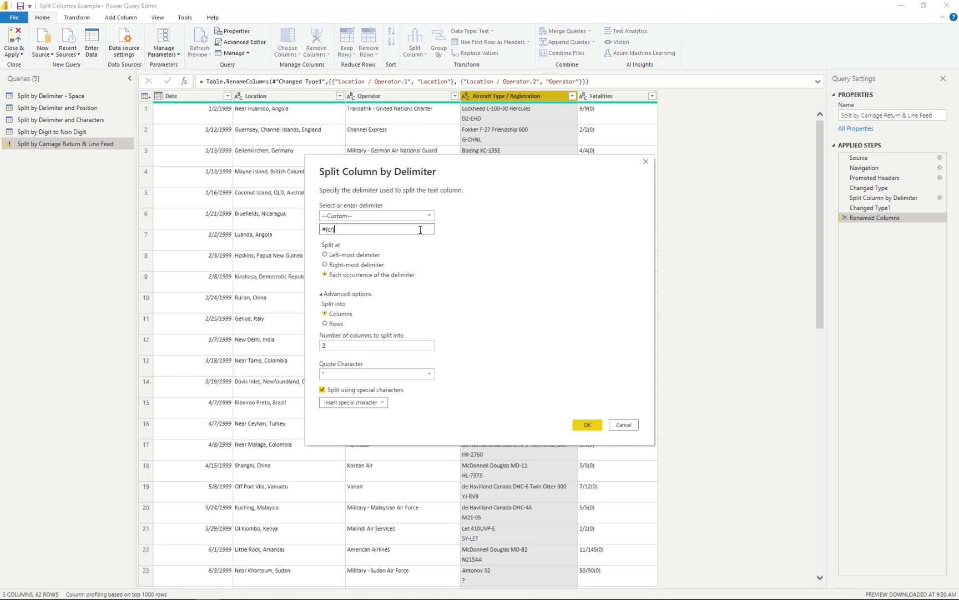
{"action": "type", "text": "#(lf)"}
{"action": "left_click", "coordinate": [587, 424]}
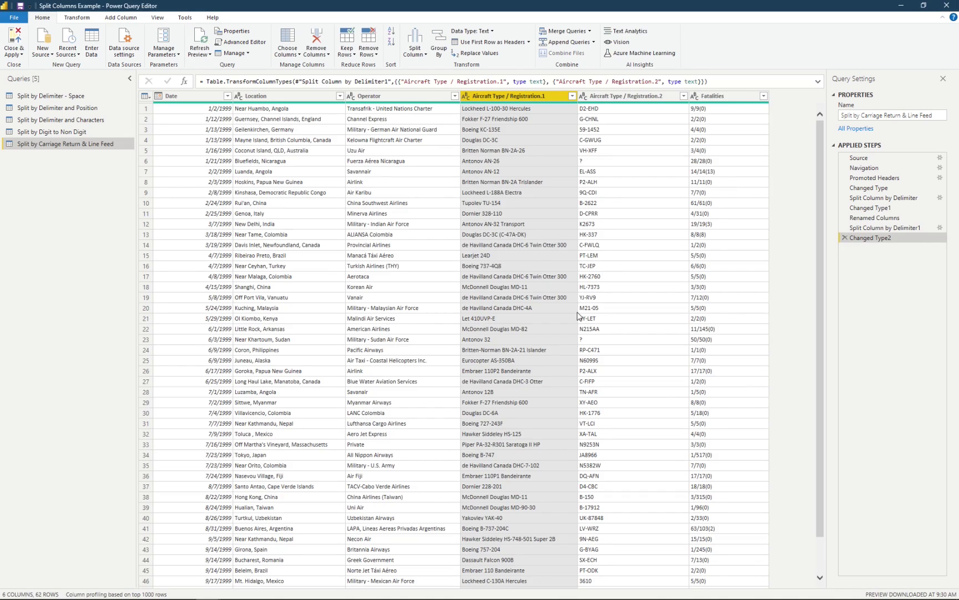
- Rename the Aircraft Type / Registration.1 column as Aircraft Type
{"action": "double_click", "coordinate": [533, 98]}
{"action": "left_click_drag", "start_coordinate": [550, 95], "coordinate": [510, 95]}
{"action": "key", "text": "shift+Left"}
{"action": "key", "text": "shift+Left"}
{"action": "key", "text": "shift+Left"}
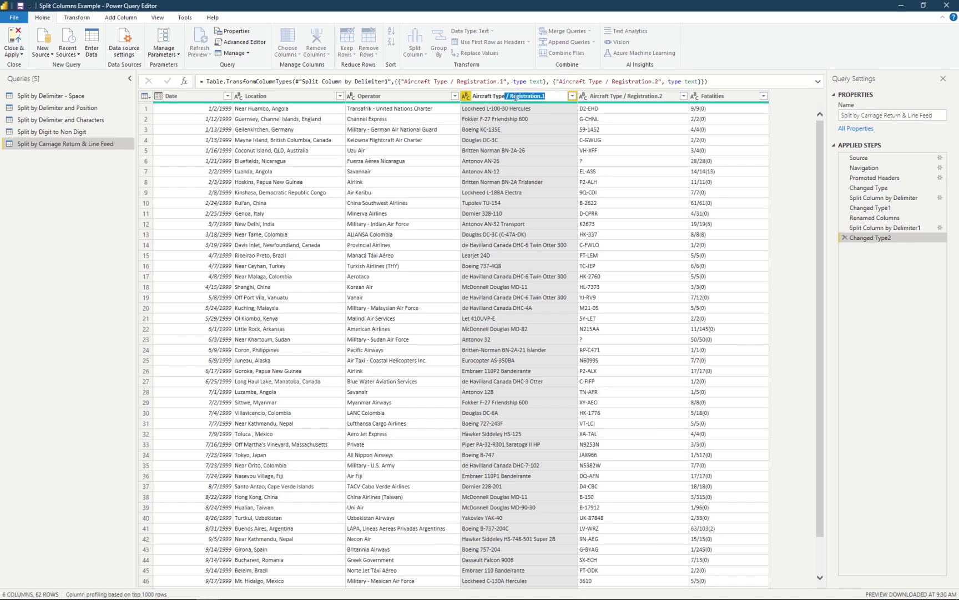
{"action": "key", "text": "BackSpace"}
- Rename the Aircraft Type / Registration.2 column as Registration
{"action": "left_click", "coordinate": [628, 97]}
{"action": "double_click", "coordinate": [605, 97]}
{"action": "key", "text": "Delete"}
{"action": "key", "text": "Delete"}
{"action": "key", "text": "Delete"}
{"action": "key", "text": "Delete"}
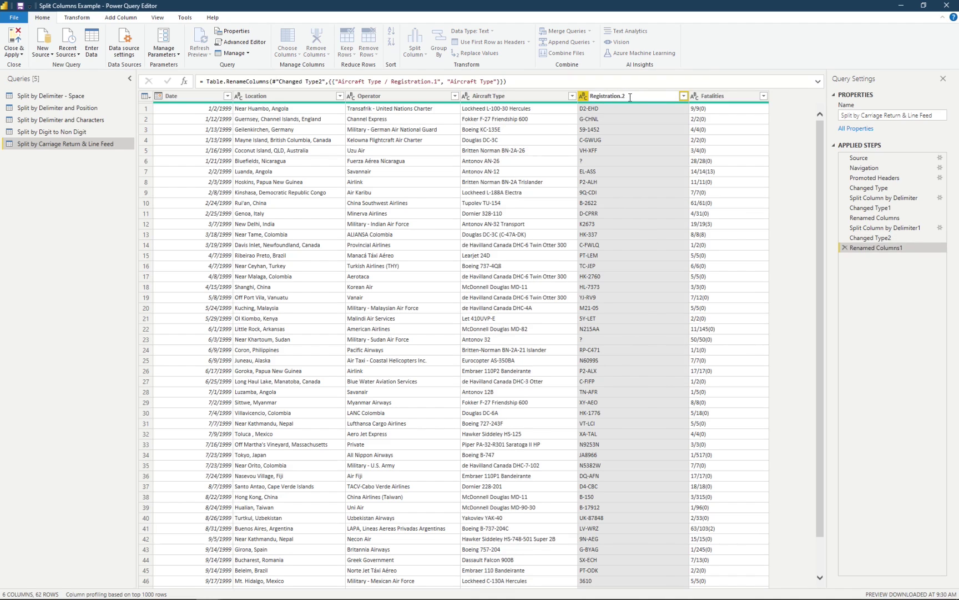
{"action": "key", "text": "End"}
{"action": "key", "text": "BackSpace"}
{"action": "key", "text": "BackSpace"}
{"action": "key", "text": "Return"}
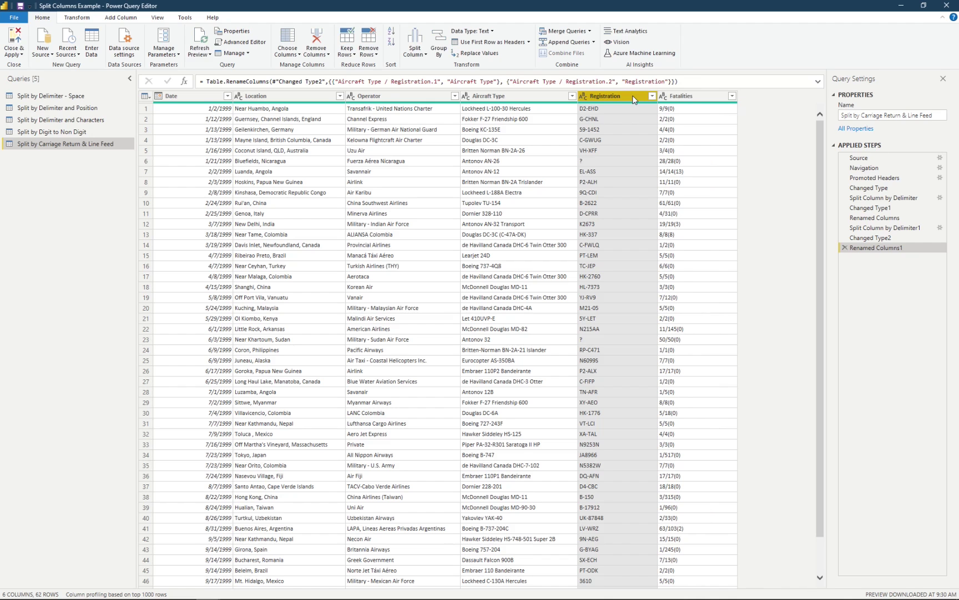